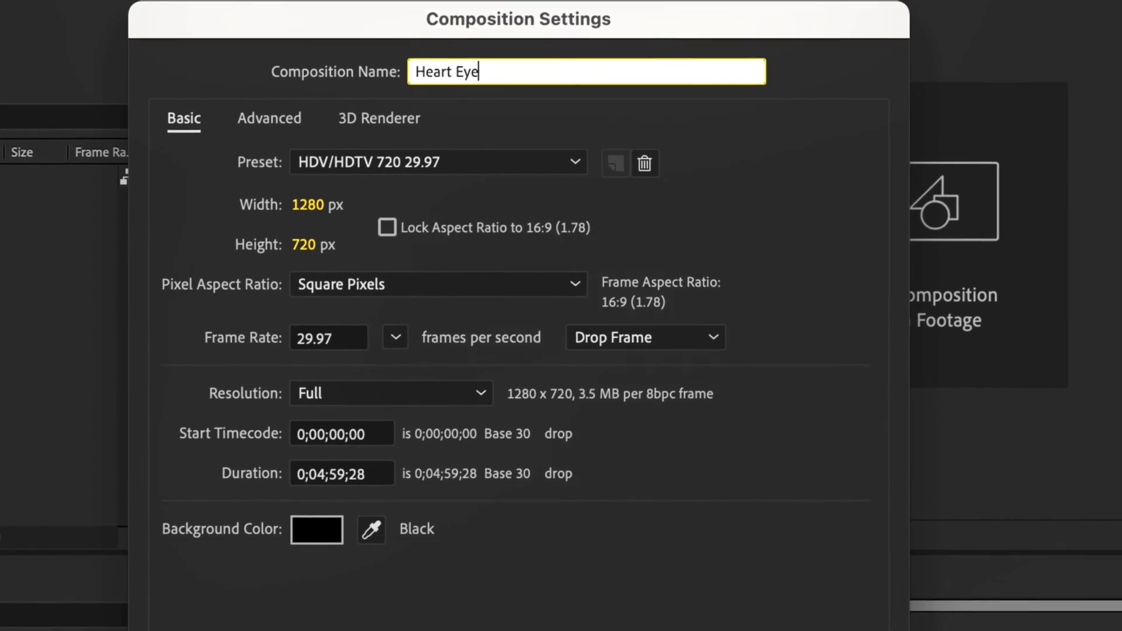
- Create the Heart Eyes composition with a width of 1920 px and a height of 1080 px
{"action": "type", "text": "1920"}
{"action": "key", "text": "Tab"}
{"action": "type", "text": "1080"}
{"action": "left_click", "coordinate": [190, 329]}
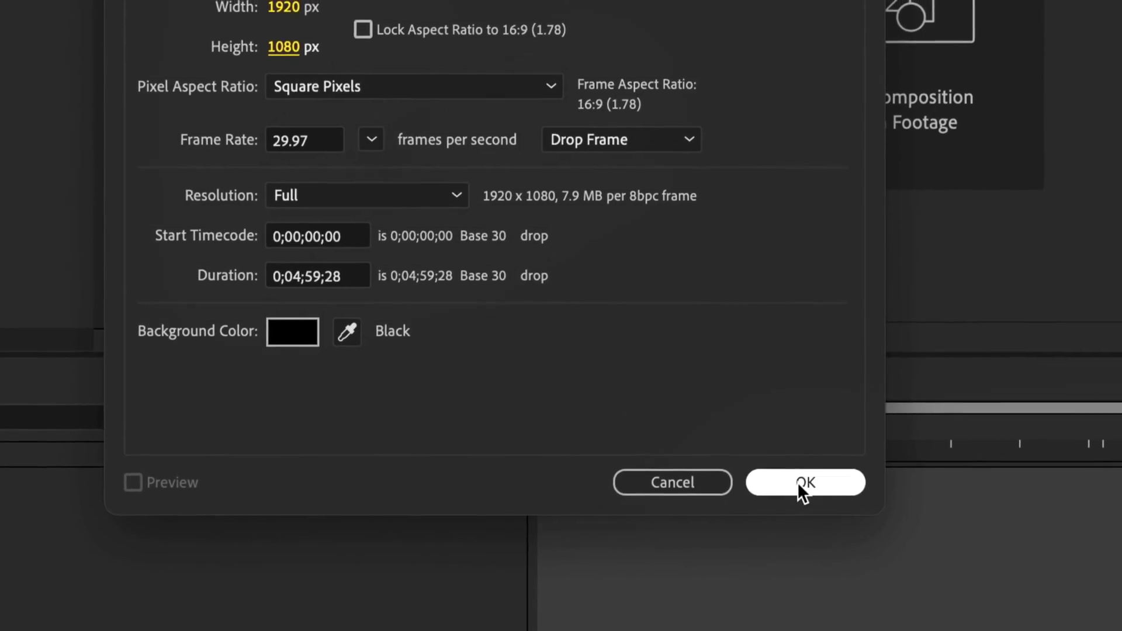
{"action": "left_click", "coordinate": [798, 486]}
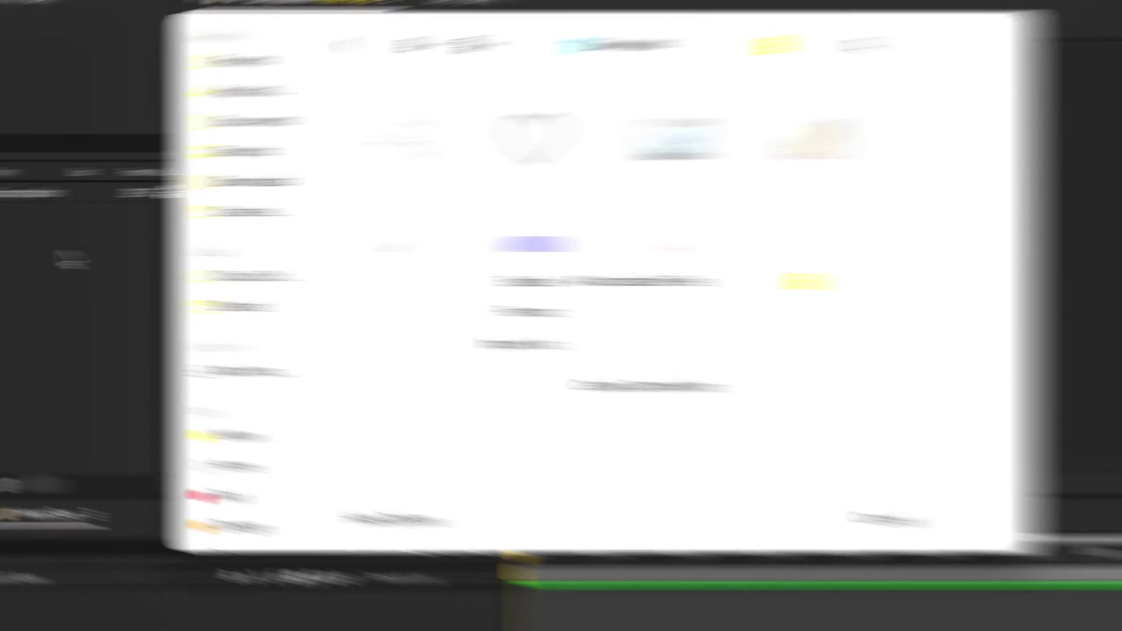
- Import the heart outline PNG from the Downloads folder and add it as a layer in the Heart Eyes composition
{"action": "left_click", "coordinate": [493, 146]}
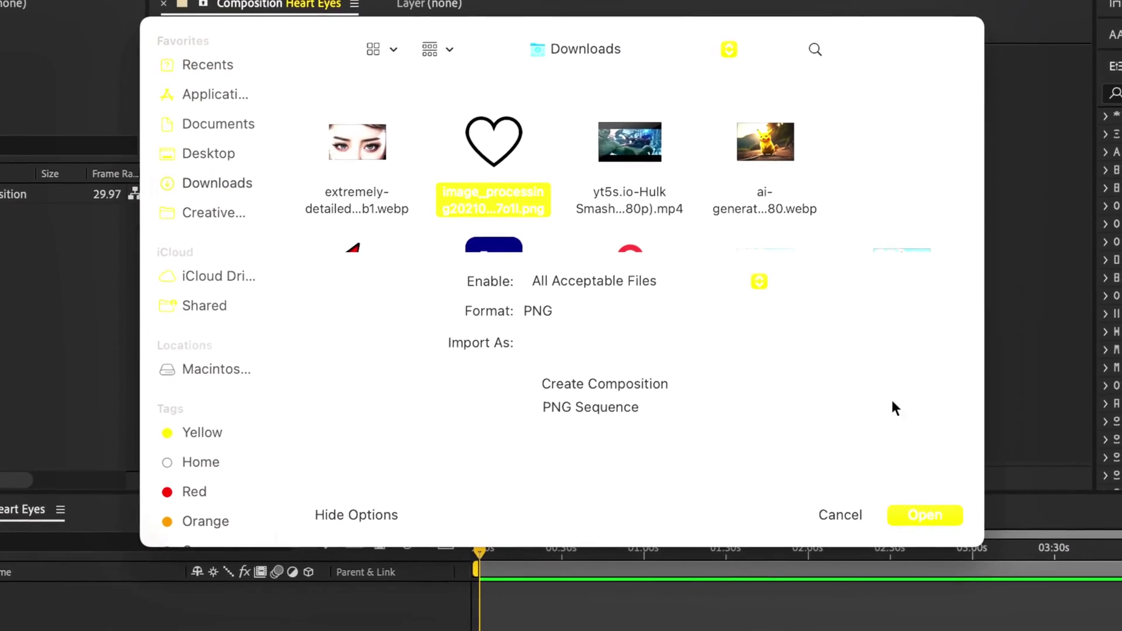
{"action": "left_click", "coordinate": [912, 515]}
{"action": "left_click_drag", "start_coordinate": [76, 211], "coordinate": [336, 412]}
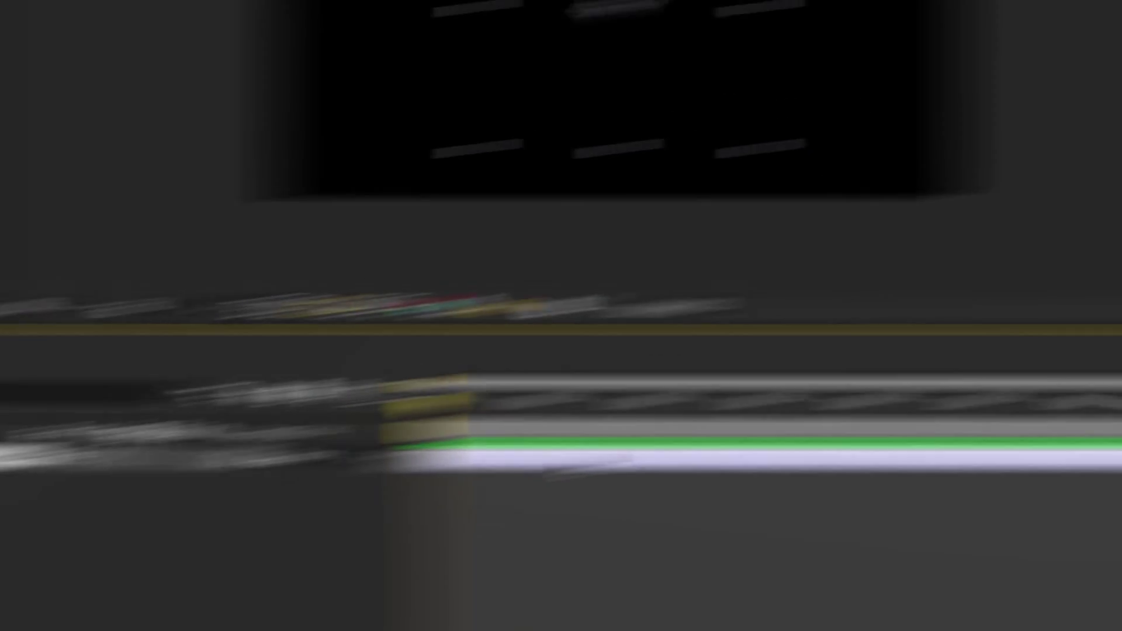
- Pre-compose the heart image layer
{"action": "right_click", "coordinate": [585, 462]}
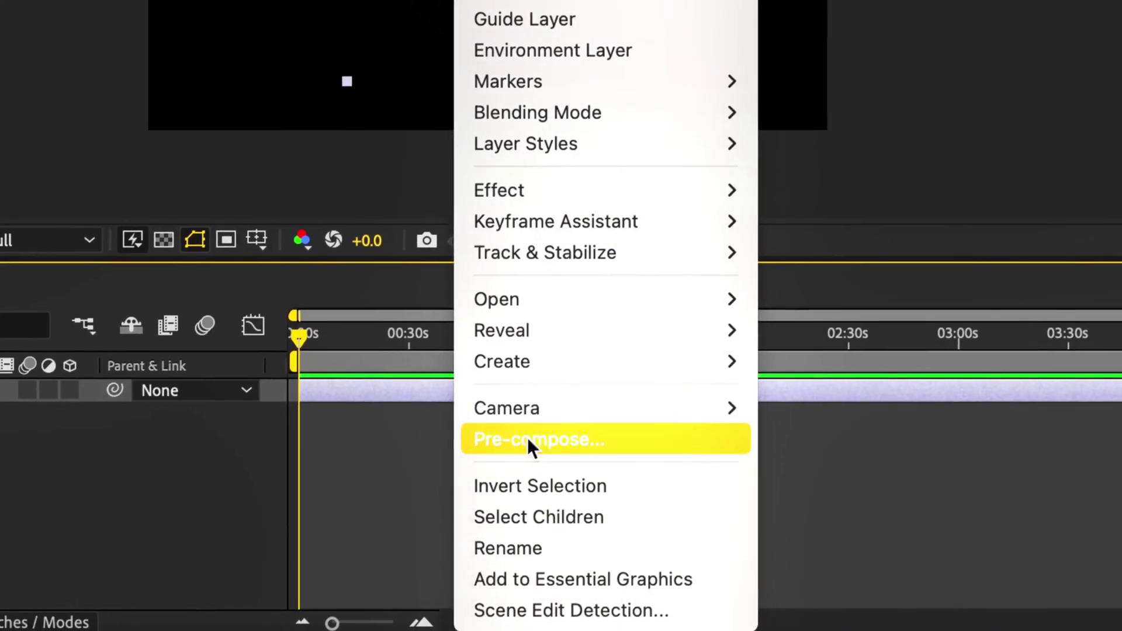
{"action": "left_click", "coordinate": [533, 428]}
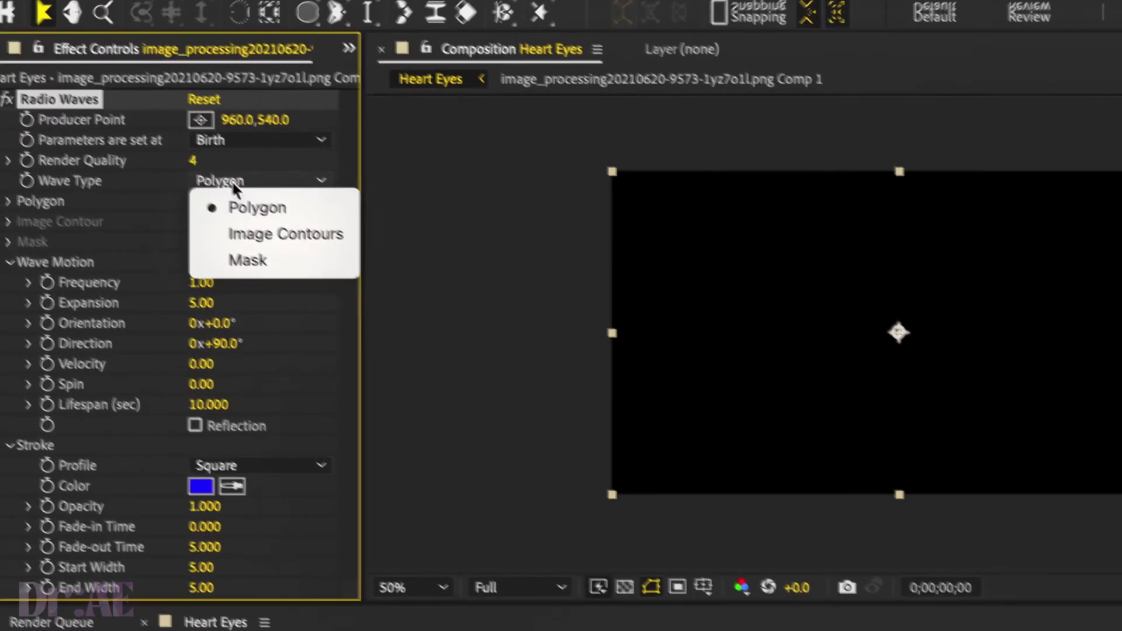
- Set the Radio Waves wave type to Image Contours with the pre-composed heart as source layer, and scrub through the waves
{"action": "left_click", "coordinate": [59, 106]}
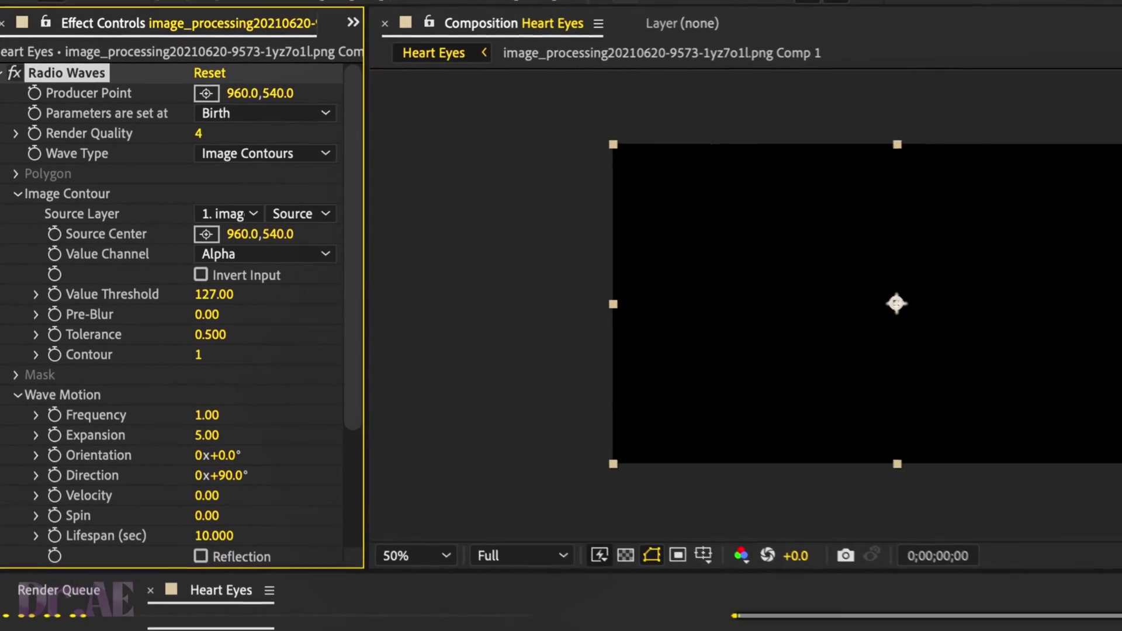
{"action": "mouse_move", "coordinate": [710, 619]}
{"action": "left_mouse_down"}
{"action": "mouse_move", "coordinate": [746, 620]}
{"action": "mouse_move", "coordinate": [725, 610]}
{"action": "left_mouse_up"}
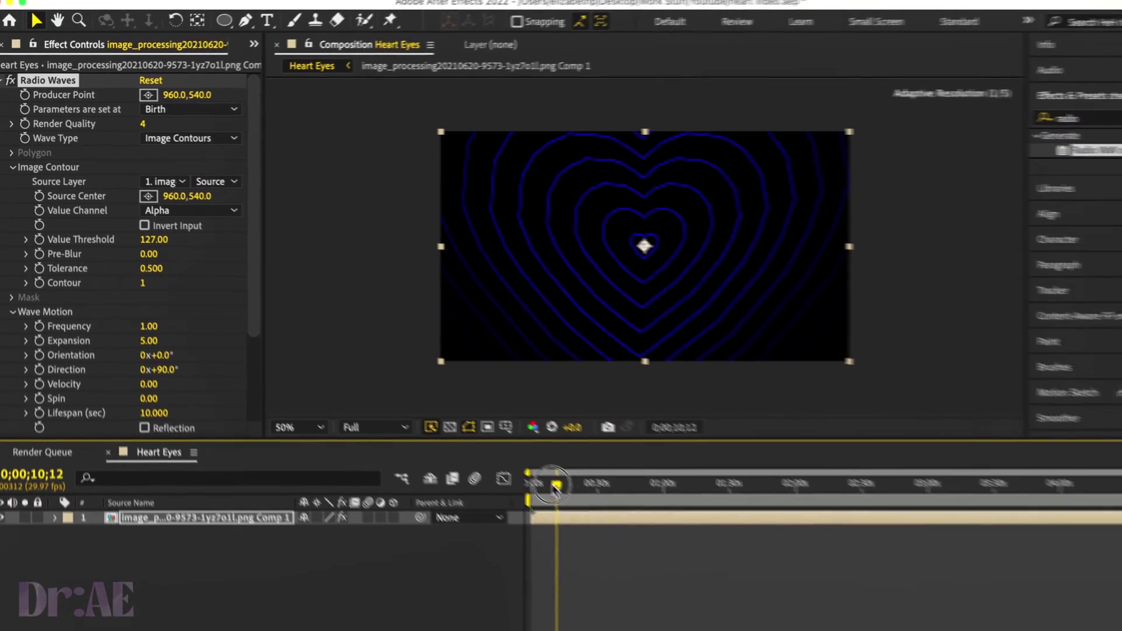
{"action": "left_click_drag", "start_coordinate": [555, 490], "coordinate": [540, 489]}
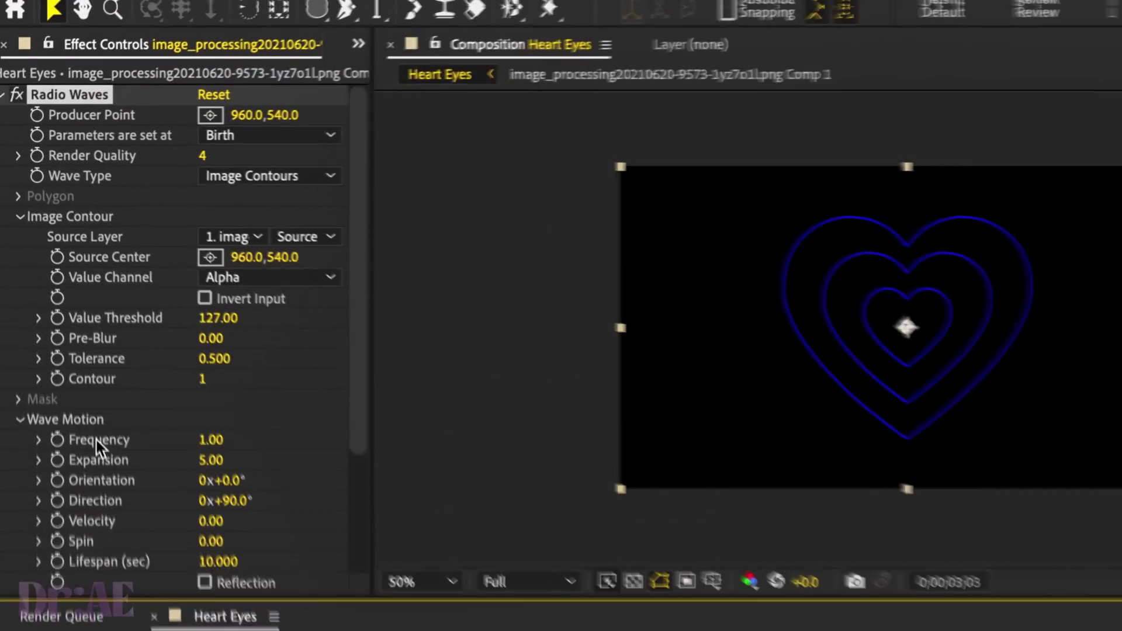
- Set the Radio Waves lifespan to 3.5 seconds
{"action": "scroll", "coordinate": [79, 339], "scroll_direction": "down", "scroll_amount": 5}
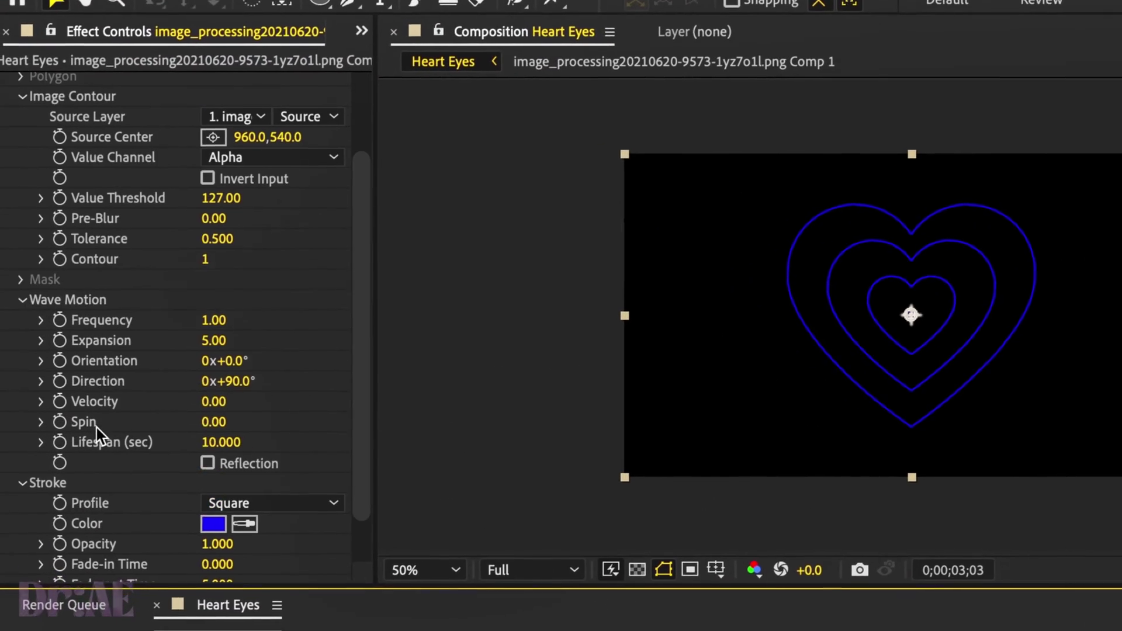
{"action": "type", "text": "3,."}
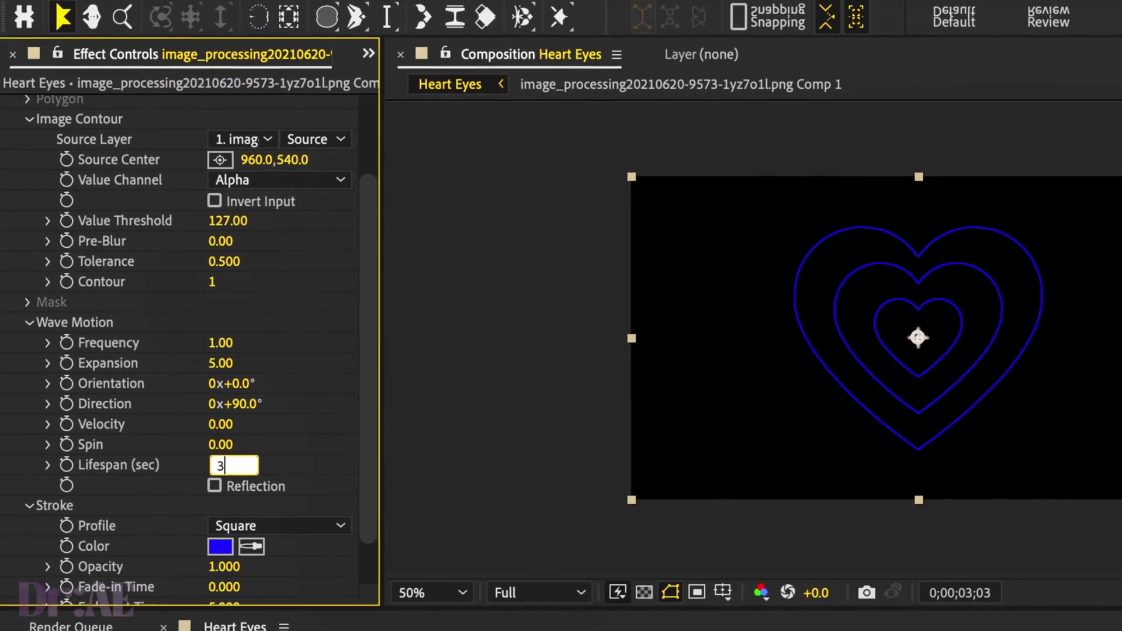
{"action": "type", "text": "5"}
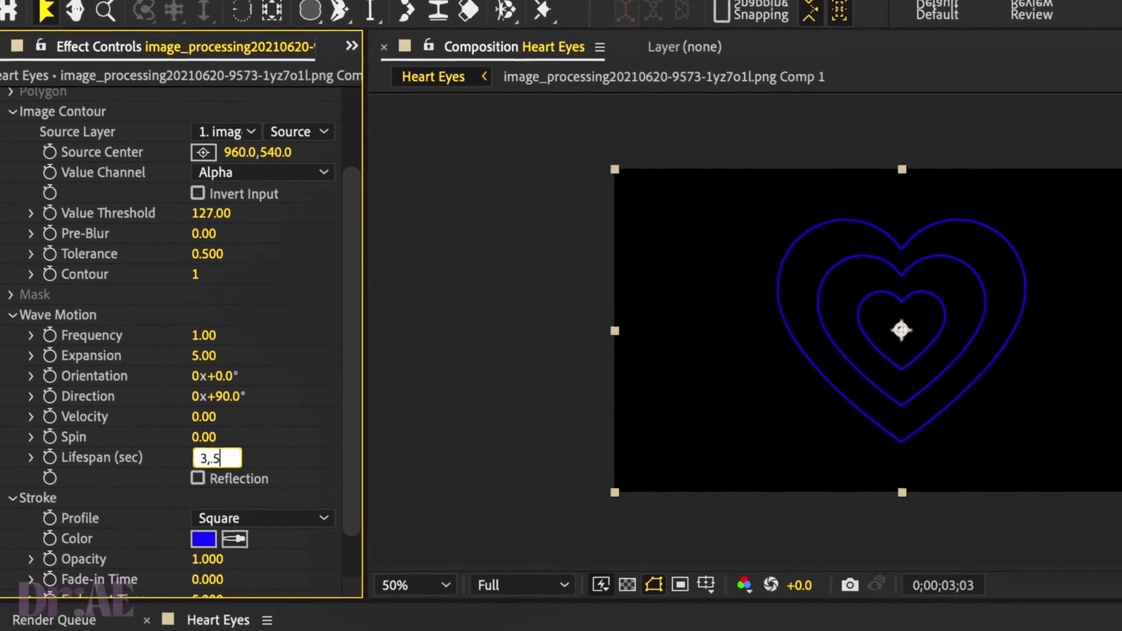
{"action": "key", "text": "Return"}
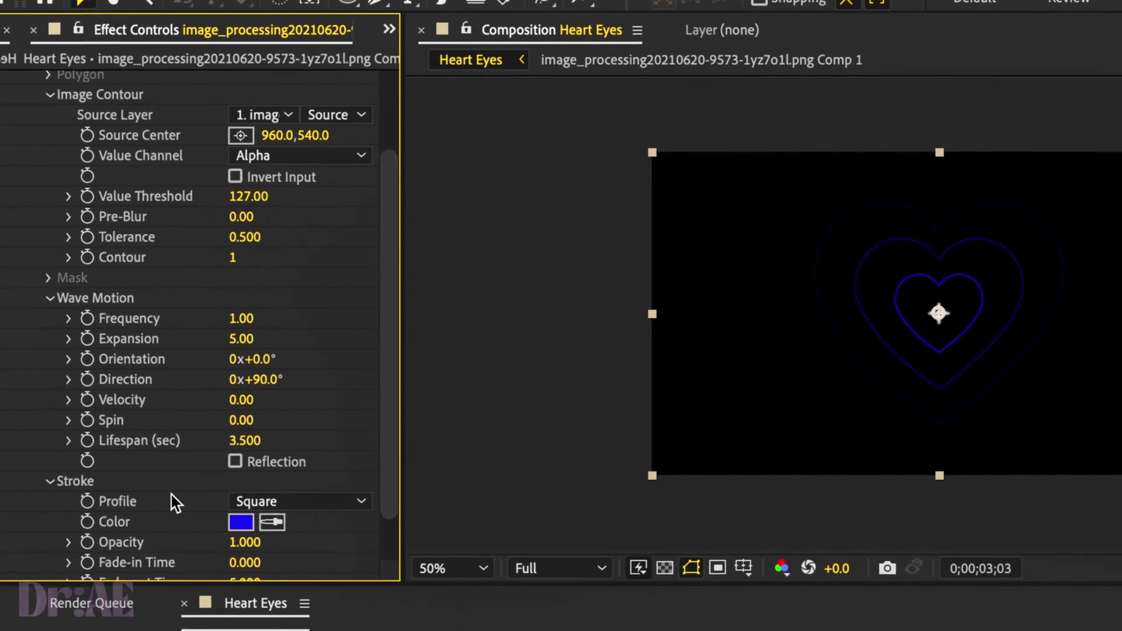
- Set the Radio Waves stroke's end width to 100 and its color to magenta FF00D1
{"action": "scroll", "coordinate": [171, 496], "scroll_direction": "down", "scroll_amount": 3}
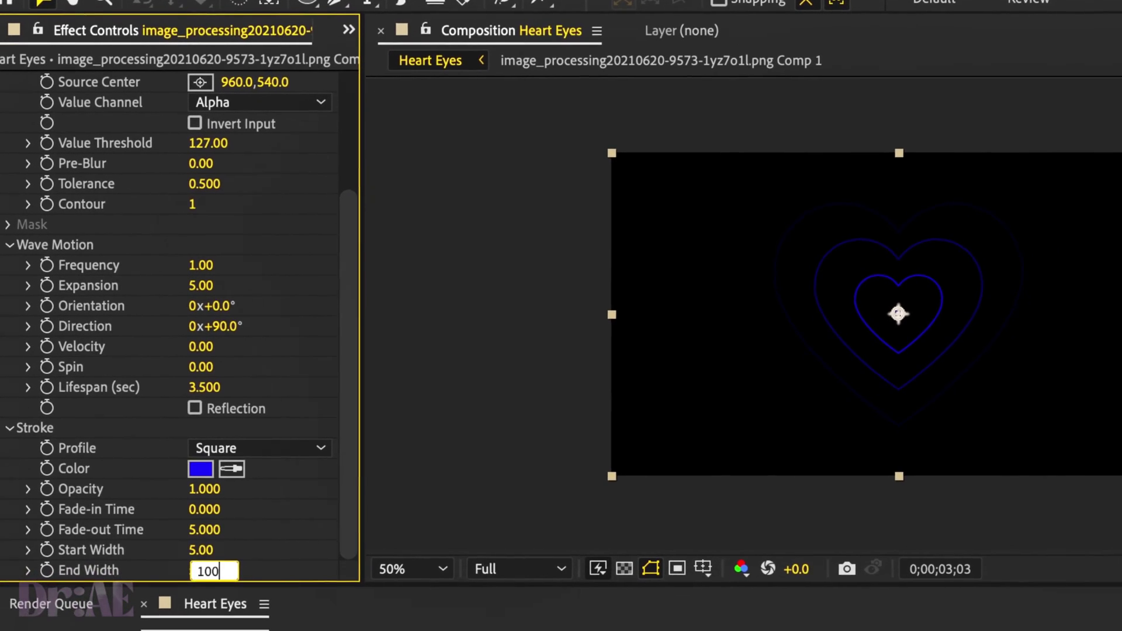
{"action": "key", "text": "Return"}
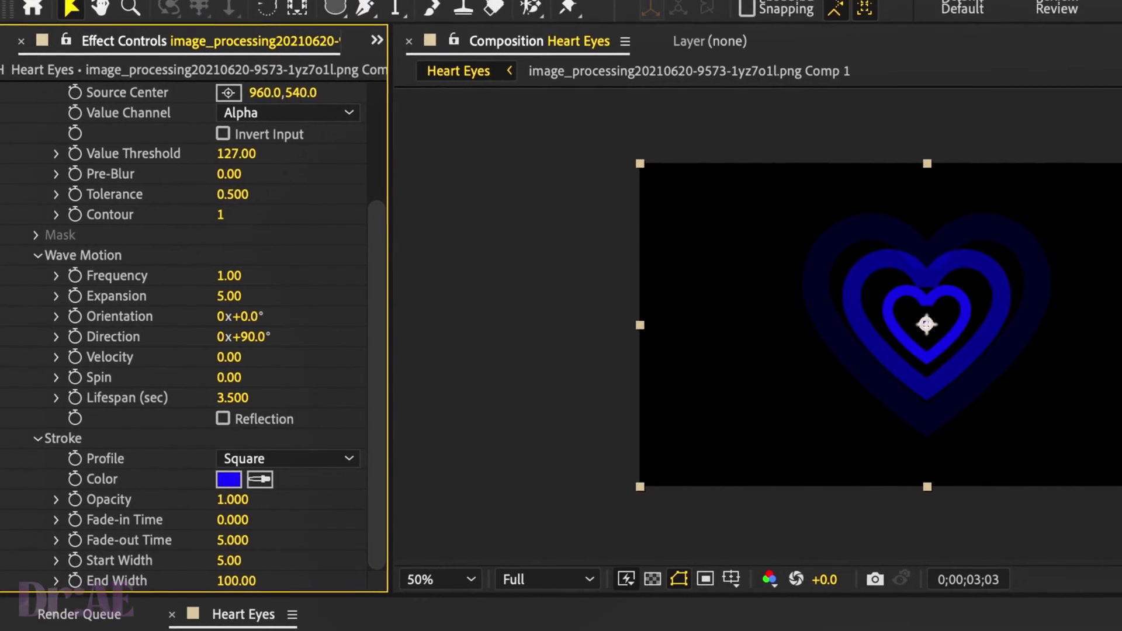
{"action": "left_click", "coordinate": [228, 464]}
{"action": "mouse_move", "coordinate": [827, 526]}
{"action": "left_mouse_down"}
{"action": "mouse_move", "coordinate": [778, 383]}
{"action": "mouse_move", "coordinate": [775, 435]}
{"action": "left_mouse_up"}
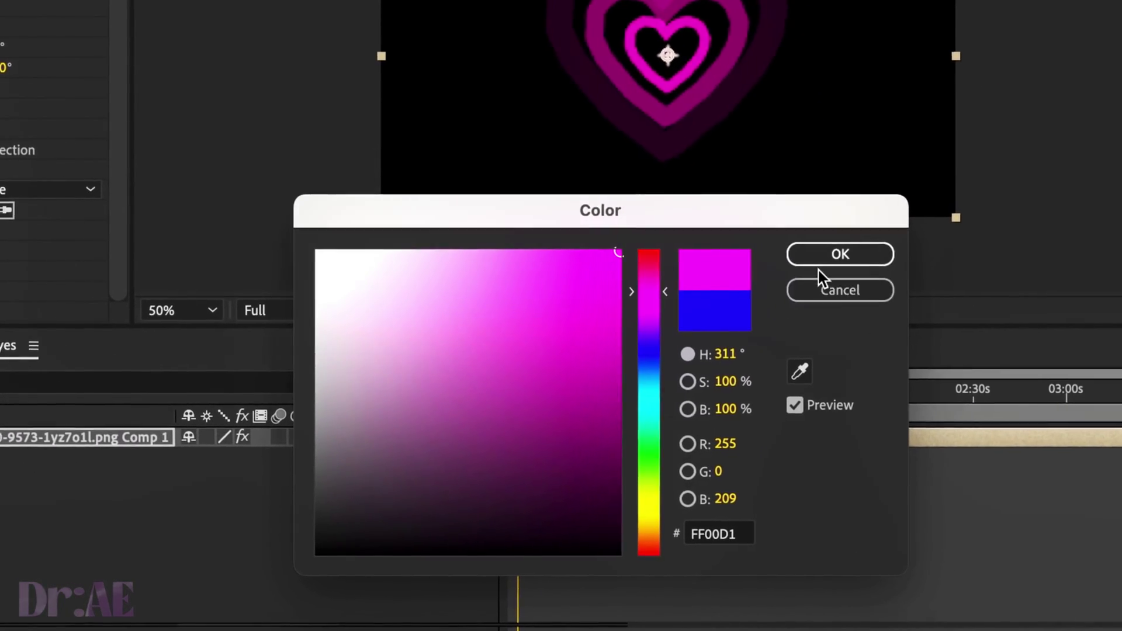
{"action": "left_click", "coordinate": [852, 256]}
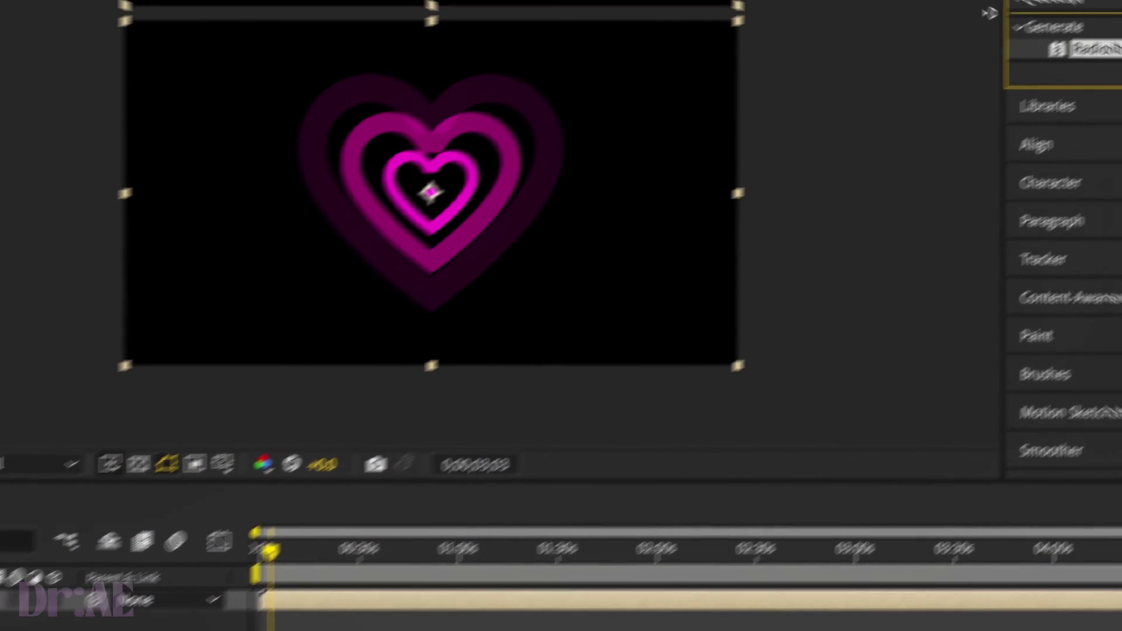
- Find the Stylize Glow effect and apply it to the heart layer
{"action": "left_click", "coordinate": [1026, 33]}
{"action": "type", "text": "glow"}
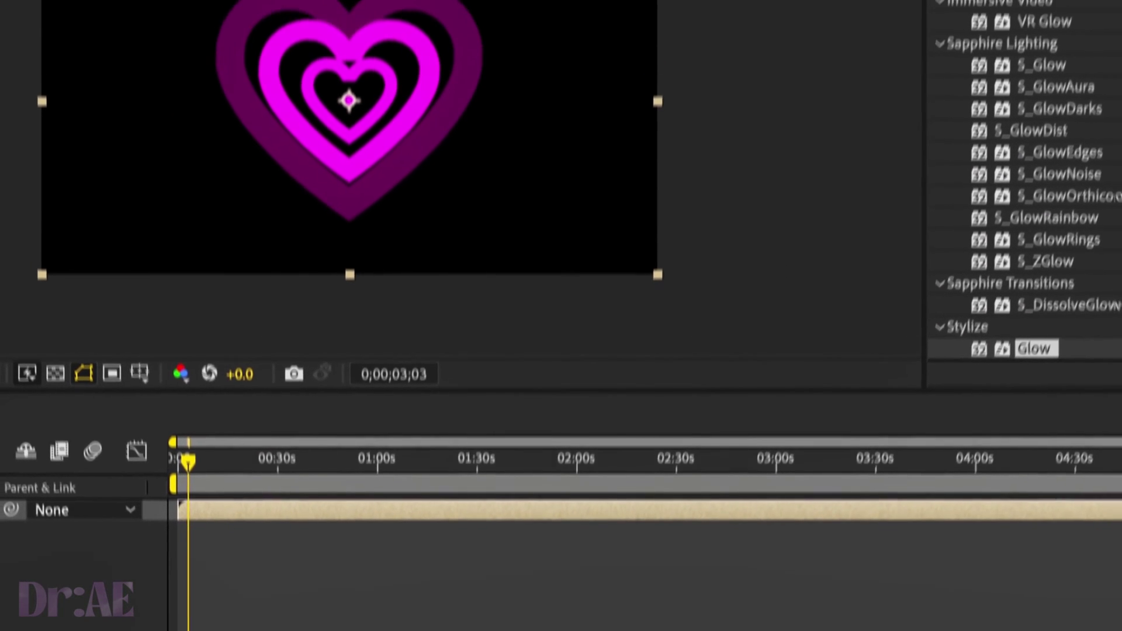
- Apply CC Light Rays to the heart layer and place its center in the middle of the heart at 960, 538
{"action": "left_click_drag", "start_coordinate": [979, 19], "coordinate": [877, 26]}
{"action": "type", "text": "ra"}
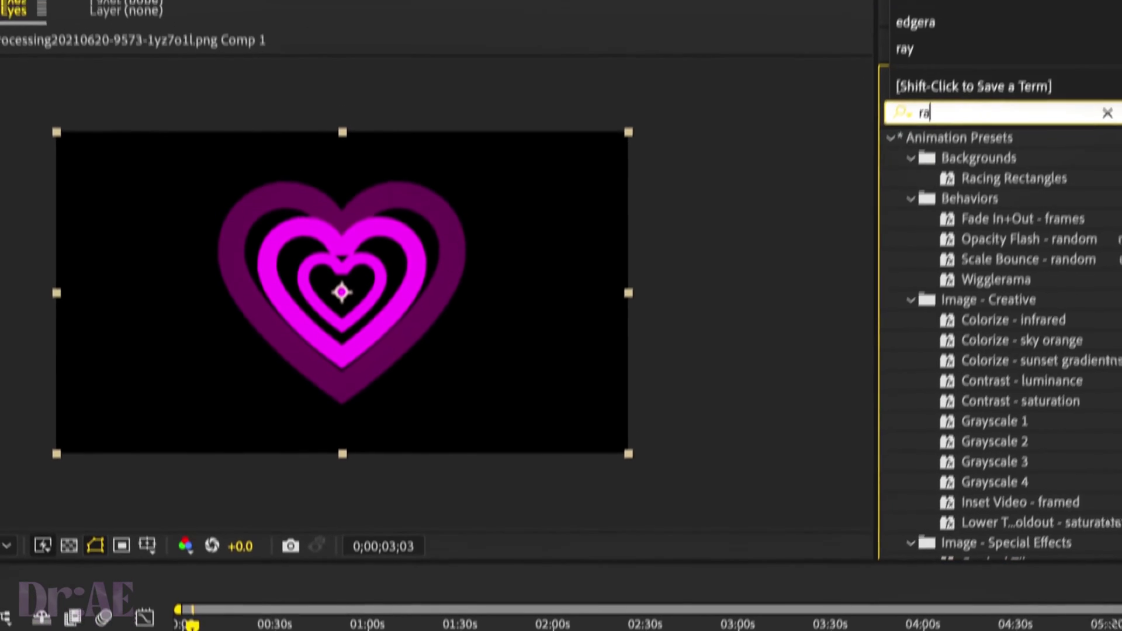
{"action": "type", "text": "y"}
{"action": "left_click", "coordinate": [972, 356]}
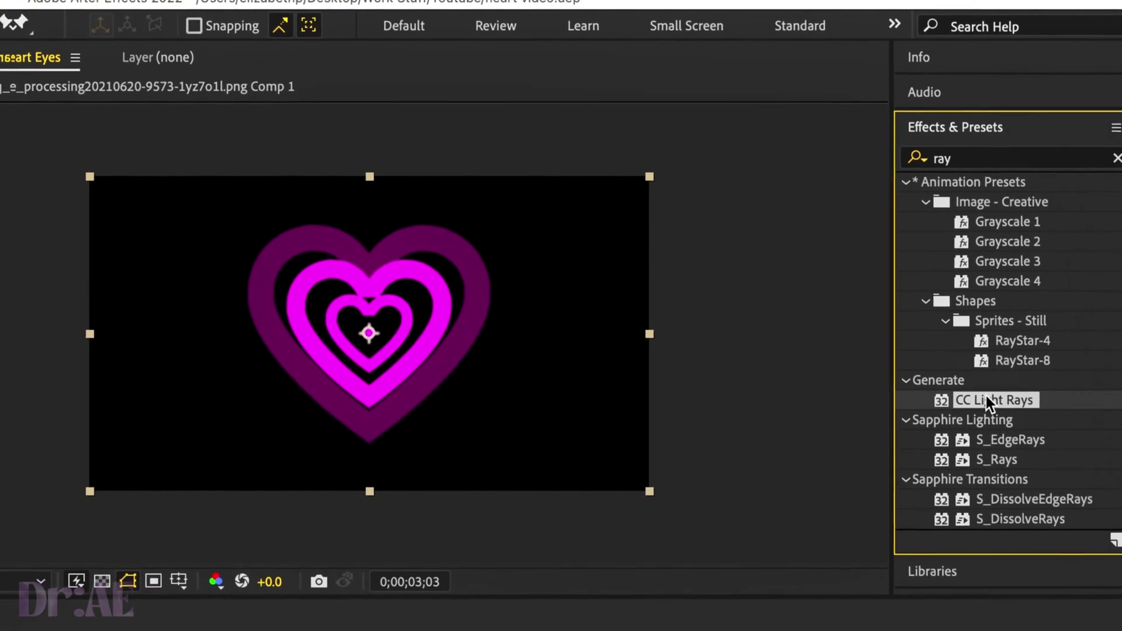
{"action": "left_click_drag", "start_coordinate": [987, 397], "coordinate": [388, 456]}
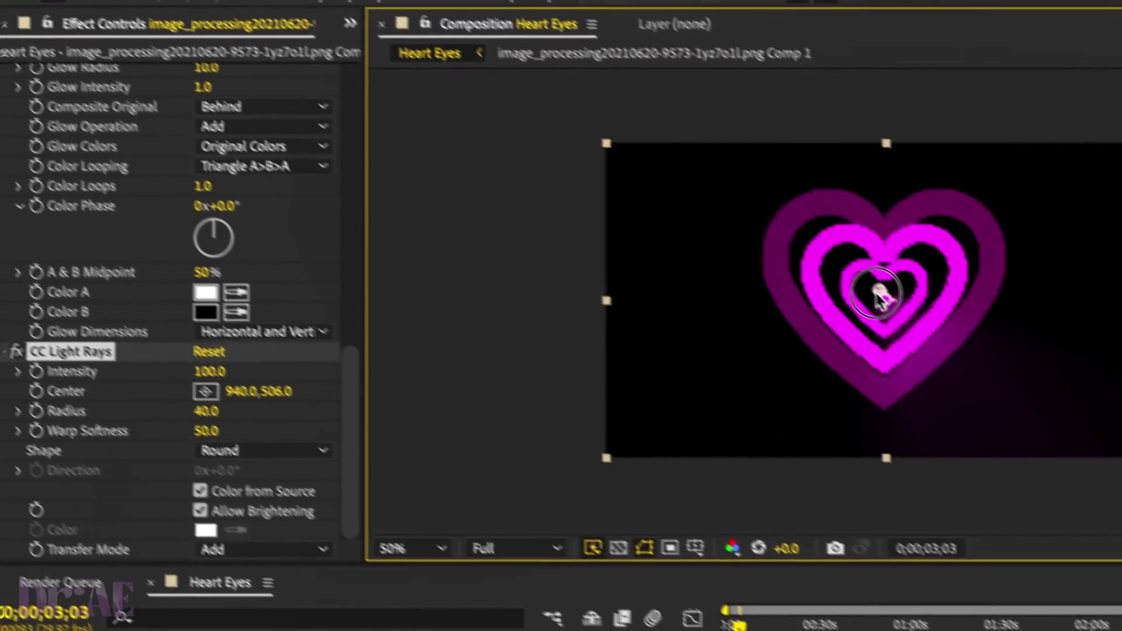
{"action": "left_click_drag", "start_coordinate": [879, 296], "coordinate": [905, 320]}
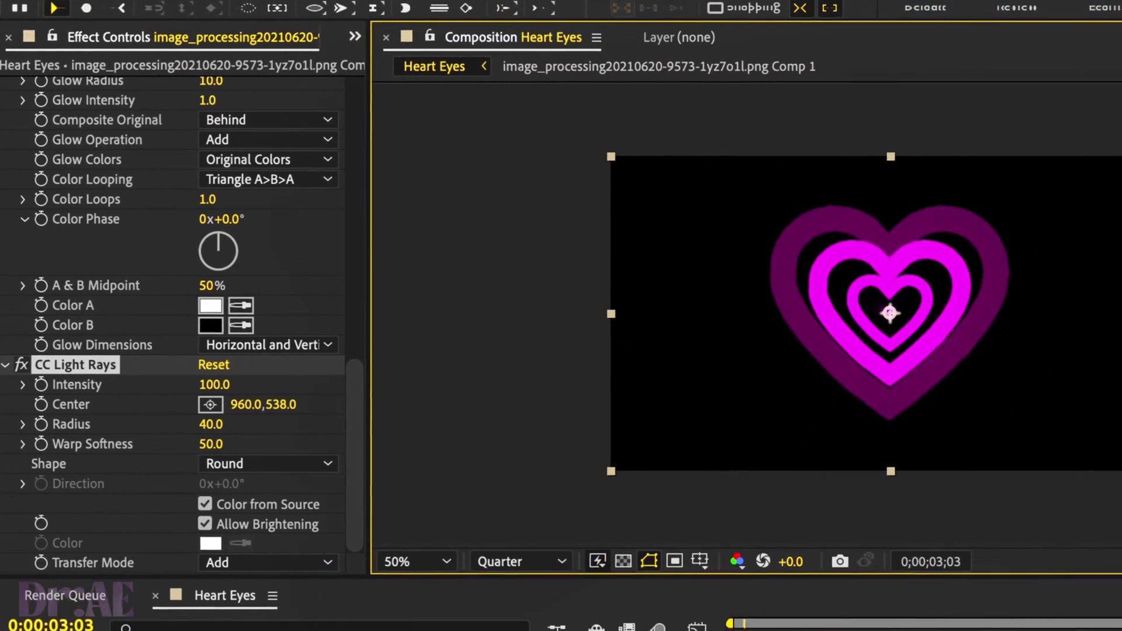
- Play back the heart animation from the start of the composition
{"action": "left_click_drag", "start_coordinate": [734, 623], "coordinate": [548, 620]}
{"action": "key", "text": "space"}
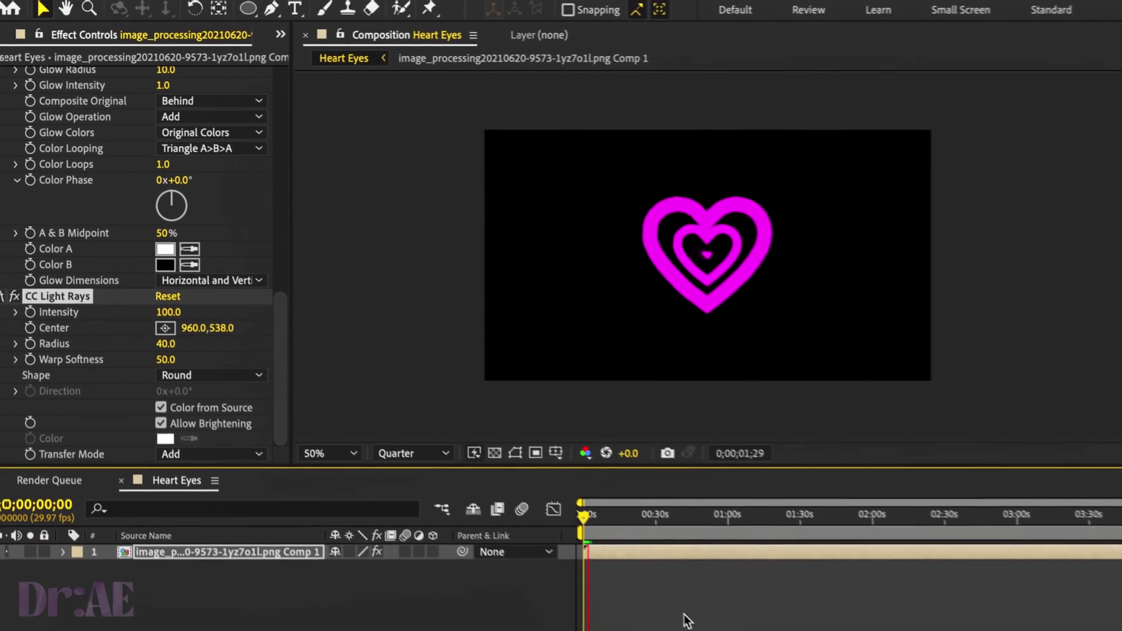
{"action": "key", "text": "space"}
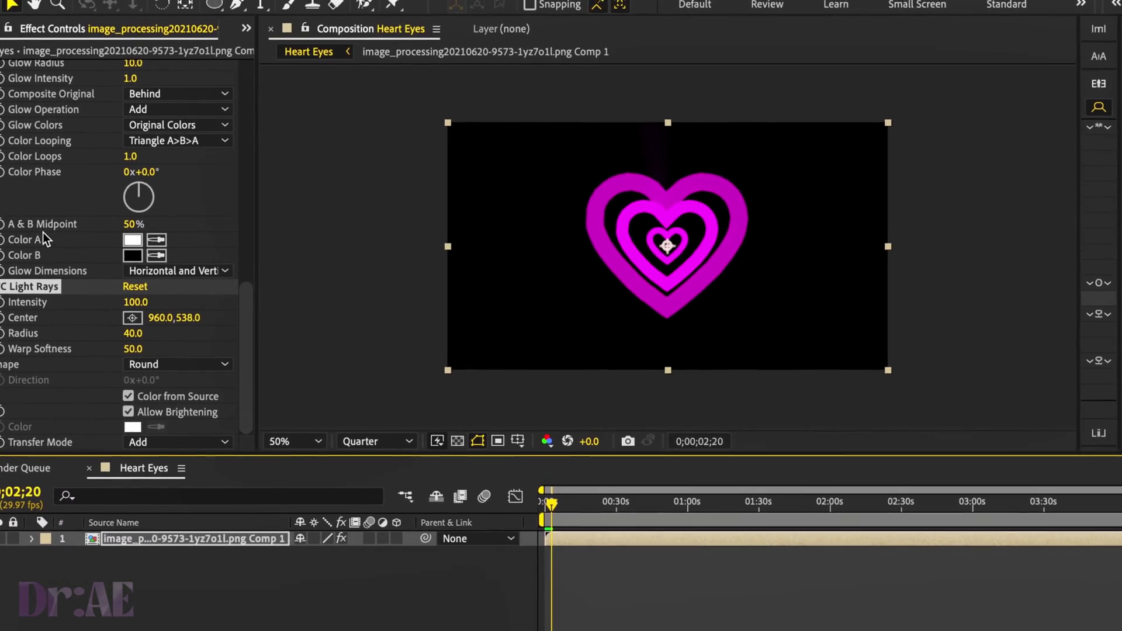
- Set the Radio Waves frequency to 1.5
{"action": "scroll", "coordinate": [82, 193], "scroll_direction": "up", "scroll_amount": 10}
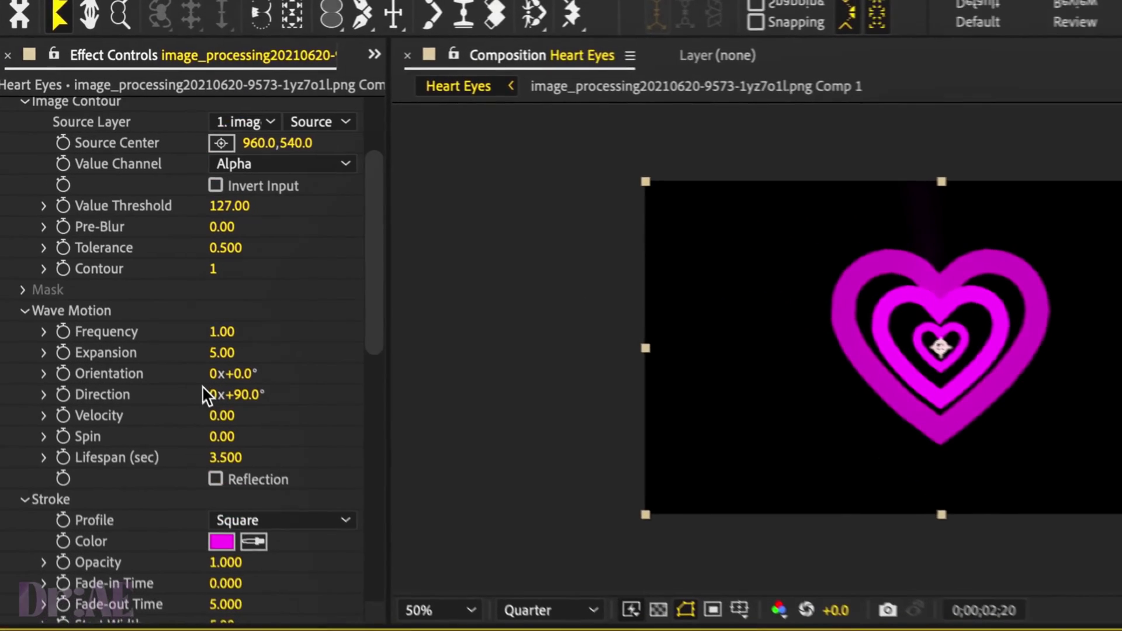
{"action": "scroll", "coordinate": [200, 343], "scroll_direction": "up", "scroll_amount": 1}
{"action": "left_click", "coordinate": [222, 331]}
{"action": "type", "text": "1"}
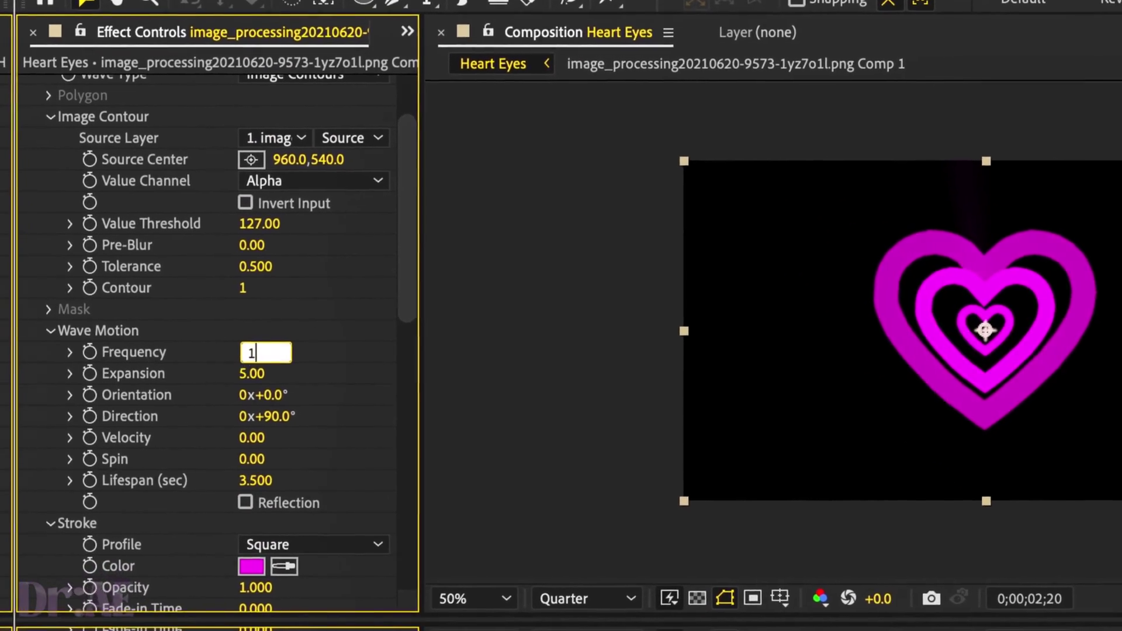
{"action": "type", "text": ".5"}
{"action": "key", "text": "Return"}
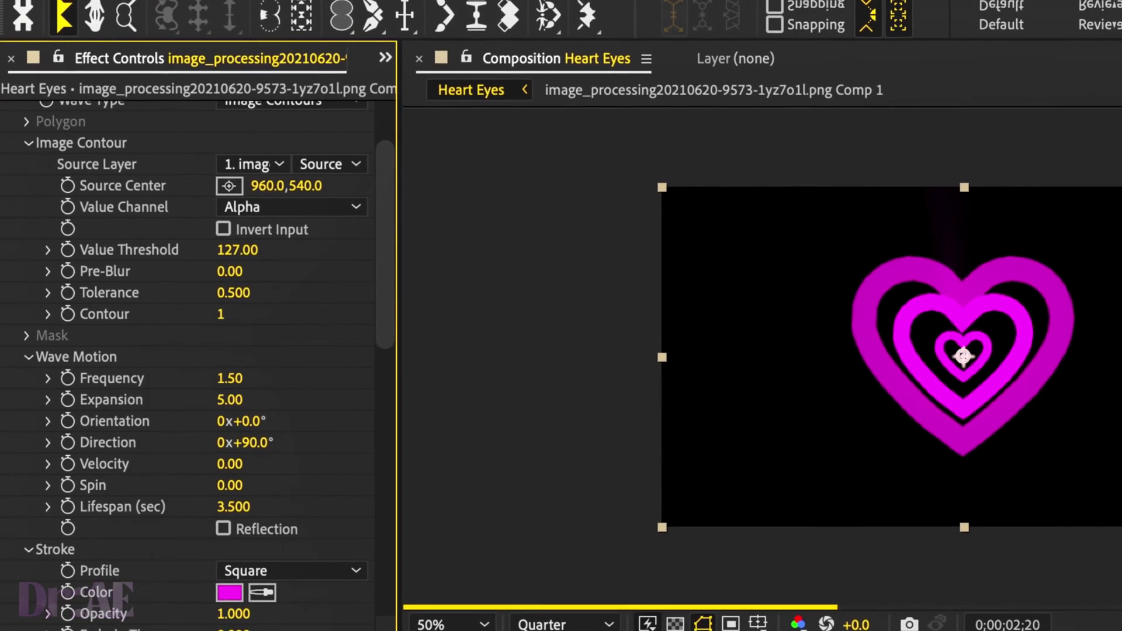
- Try a Radio Waves lifespan of 2 seconds and preview the animation from the start
{"action": "left_click", "coordinate": [218, 502]}
{"action": "type", "text": "2"}
{"action": "key", "text": "Return"}
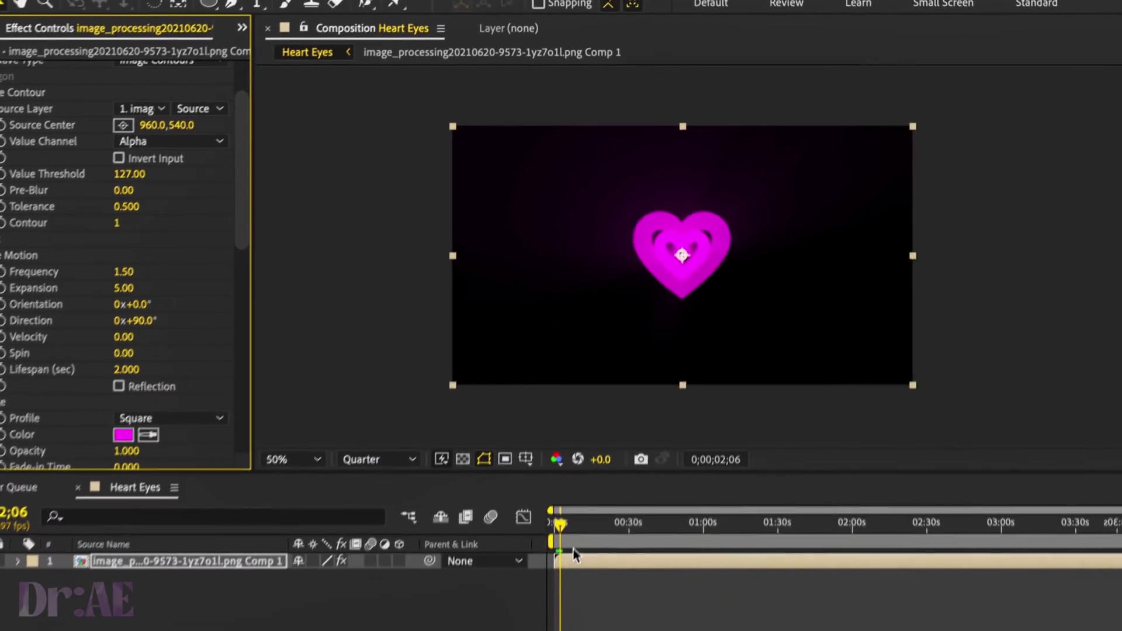
{"action": "left_click_drag", "start_coordinate": [560, 525], "coordinate": [552, 525]}
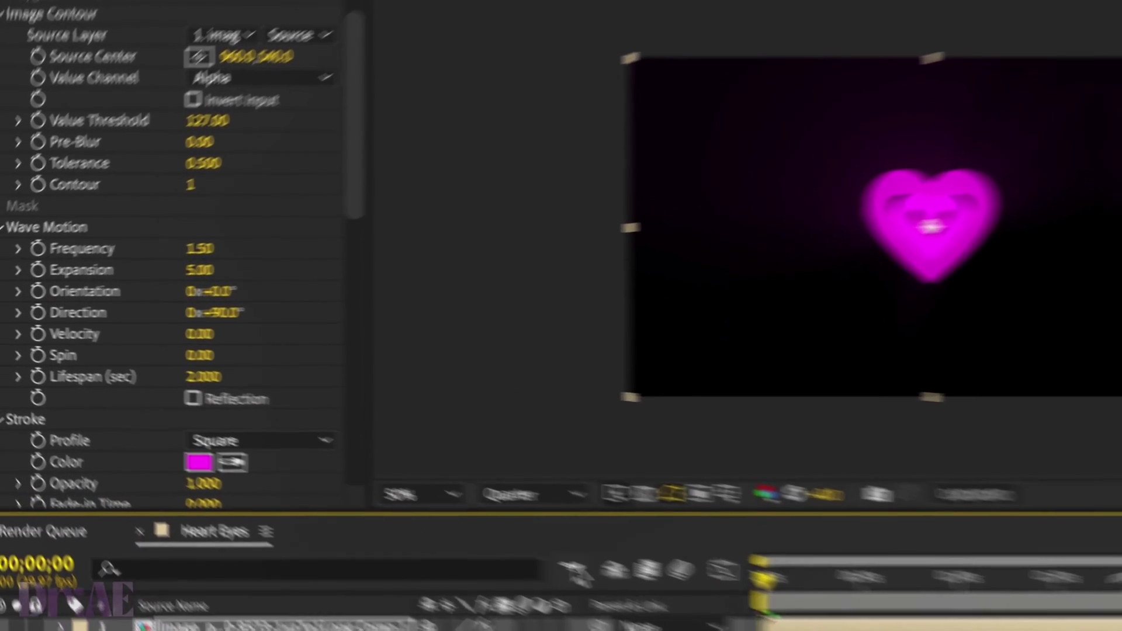
{"action": "key", "text": "space"}
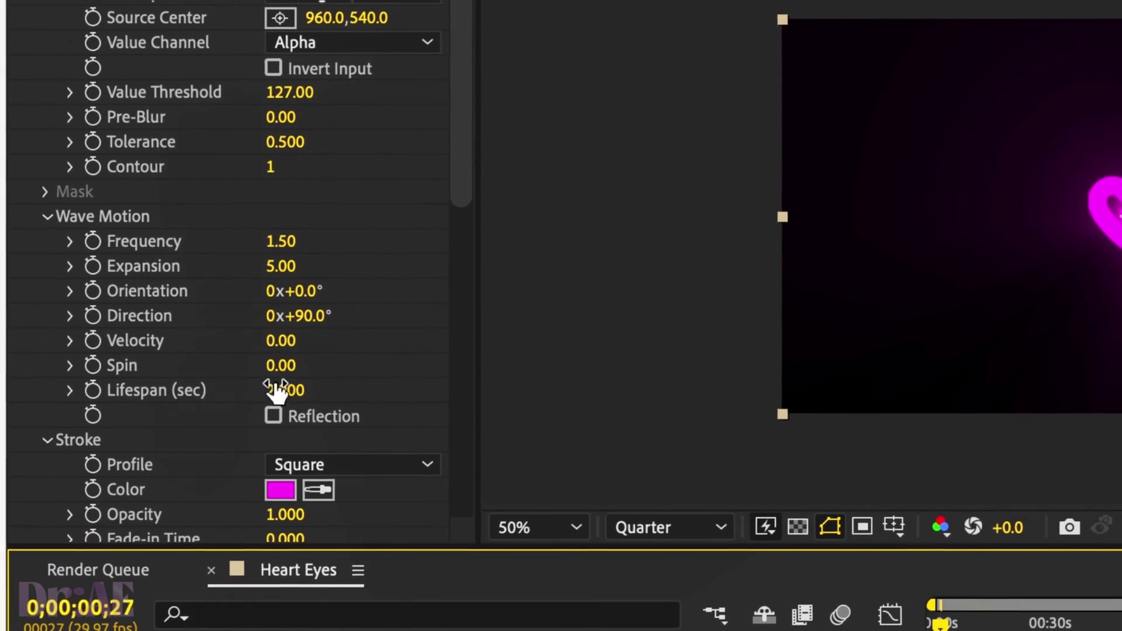
- Set the Radio Waves lifespan to 3.5 seconds and the stroke's end width to 50
{"action": "type", "text": "3.5"}
{"action": "key", "text": "Return"}
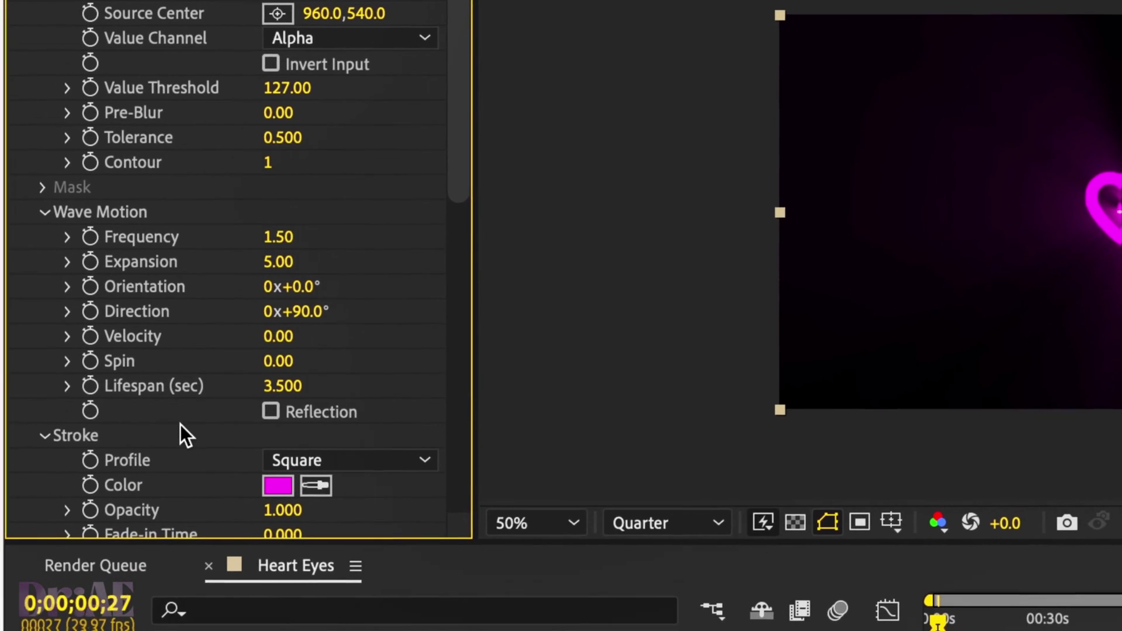
{"action": "scroll", "coordinate": [193, 420], "scroll_direction": "down", "scroll_amount": 3}
{"action": "left_click", "coordinate": [301, 518]}
{"action": "type", "text": "5"}
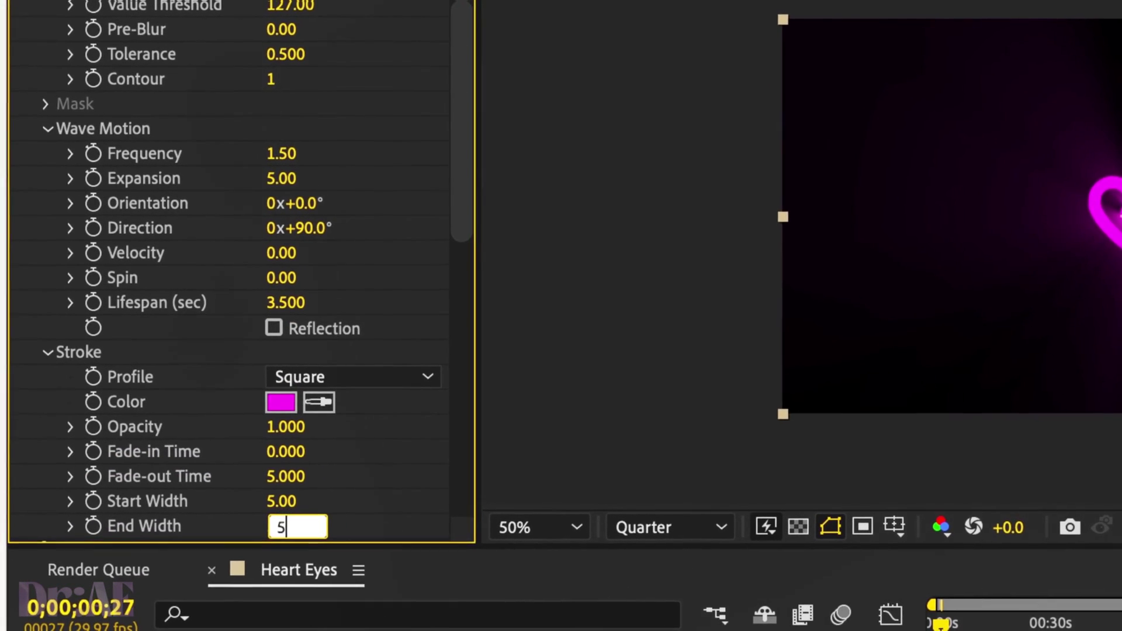
{"action": "type", "text": "0"}
{"action": "key", "text": "Return"}
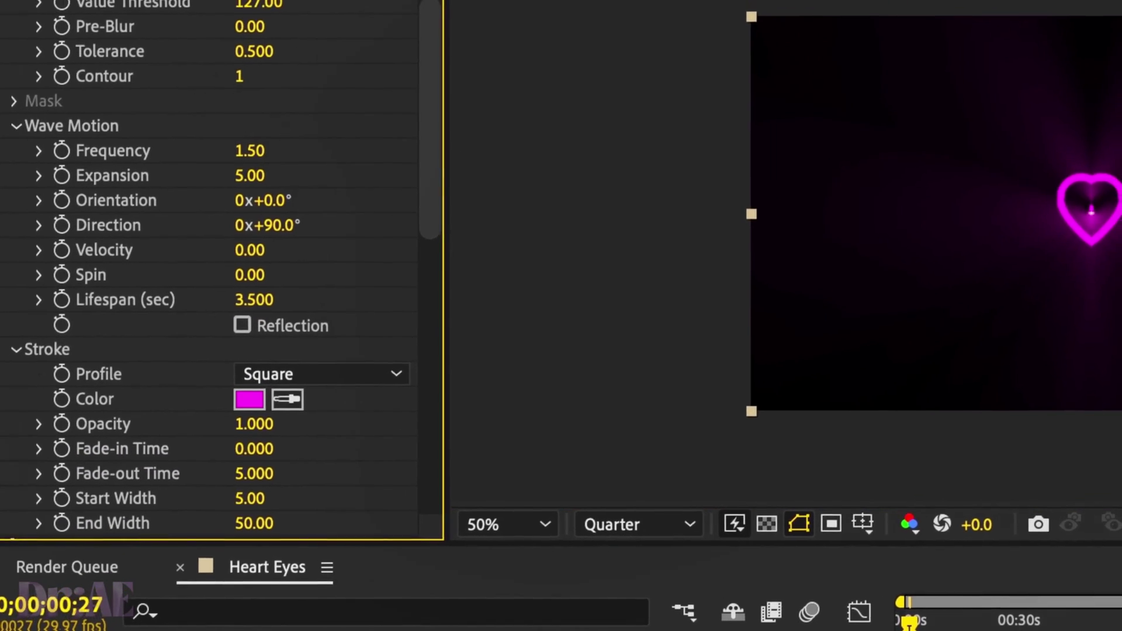
- Preview the heart waves with the thinner stroke
{"action": "left_click", "coordinate": [861, 614]}
{"action": "key", "text": "space"}
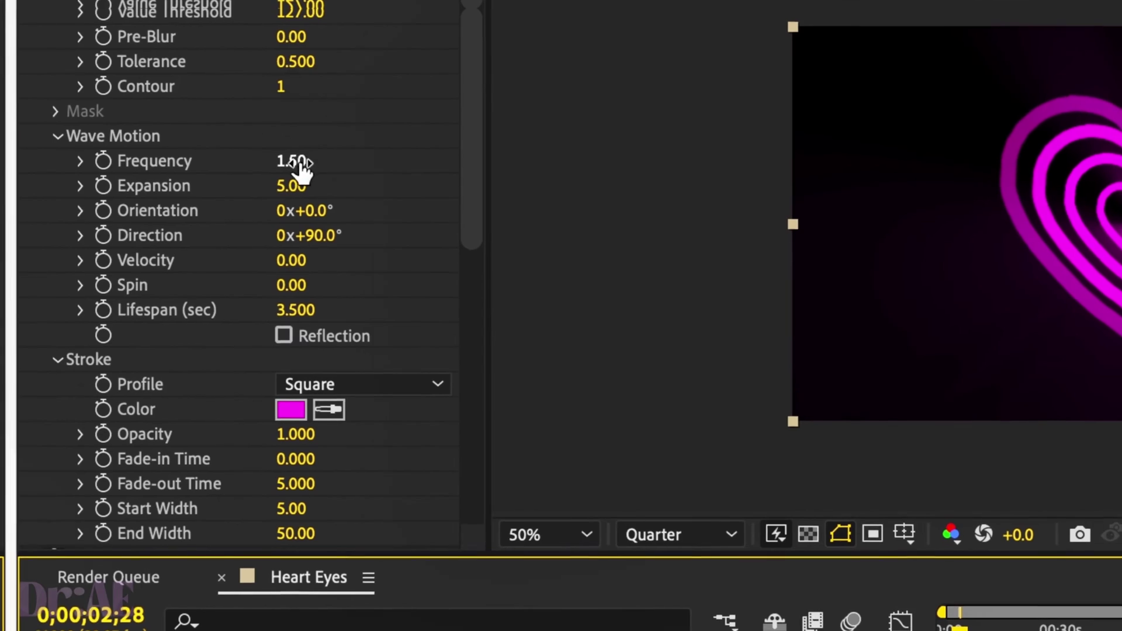
- Set the Radio Waves frequency to 1
{"action": "left_click", "coordinate": [299, 164]}
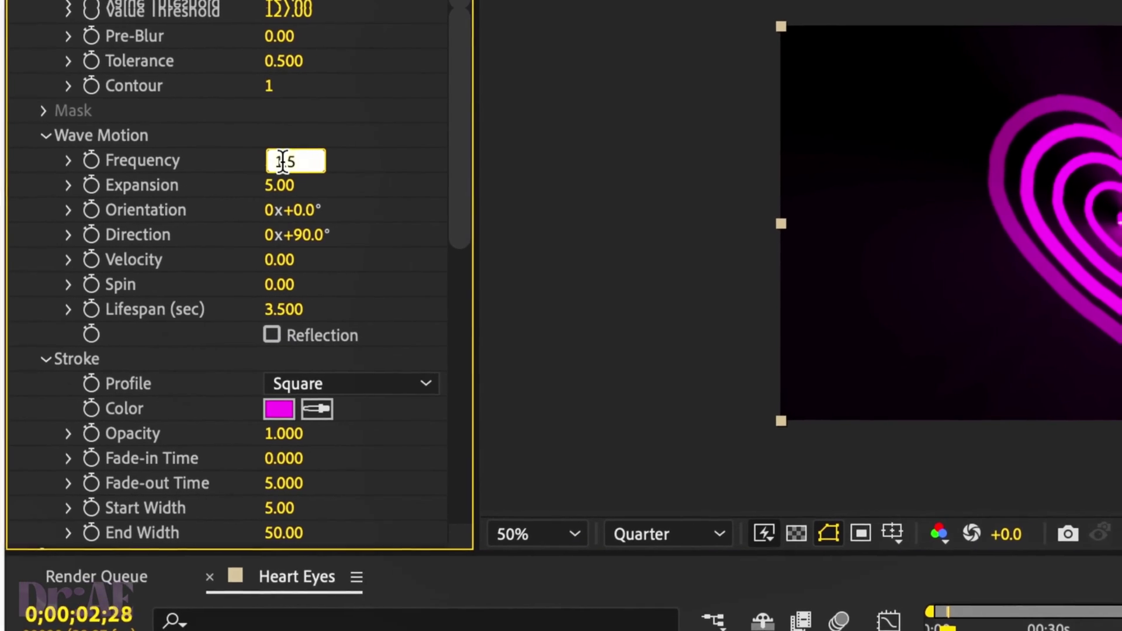
{"action": "type", "text": "1"}
{"action": "key", "text": "Return"}
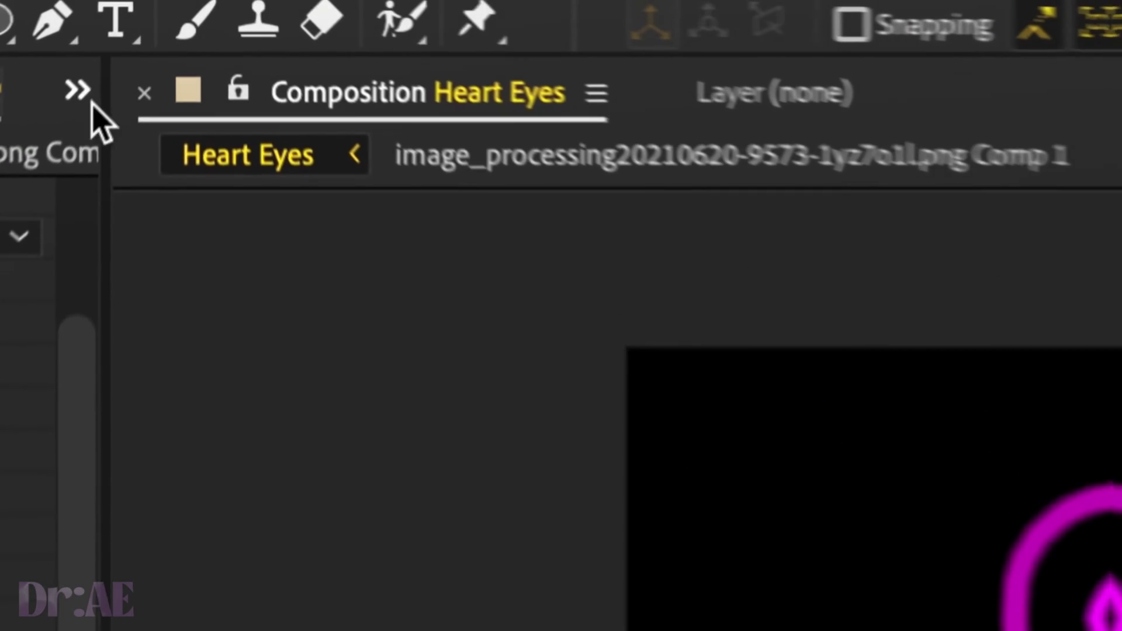
- Import the extremely-detailed eyes .webp image from Downloads and add it to the Heart Eyes composition above the heart layer
{"action": "left_click", "coordinate": [87, 95]}
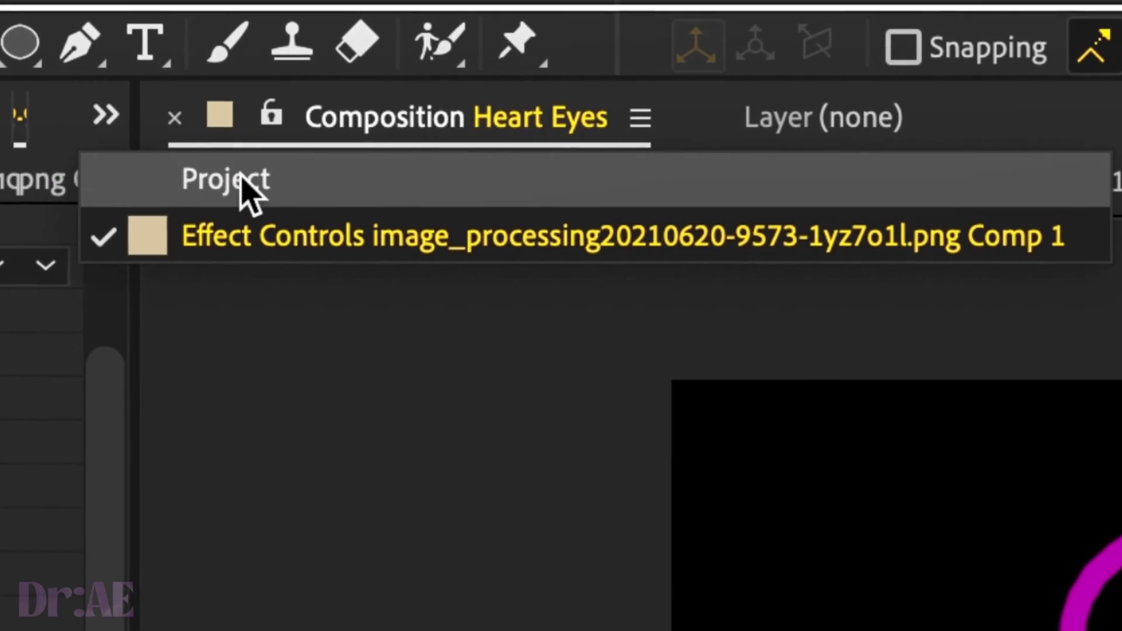
{"action": "left_click", "coordinate": [216, 160]}
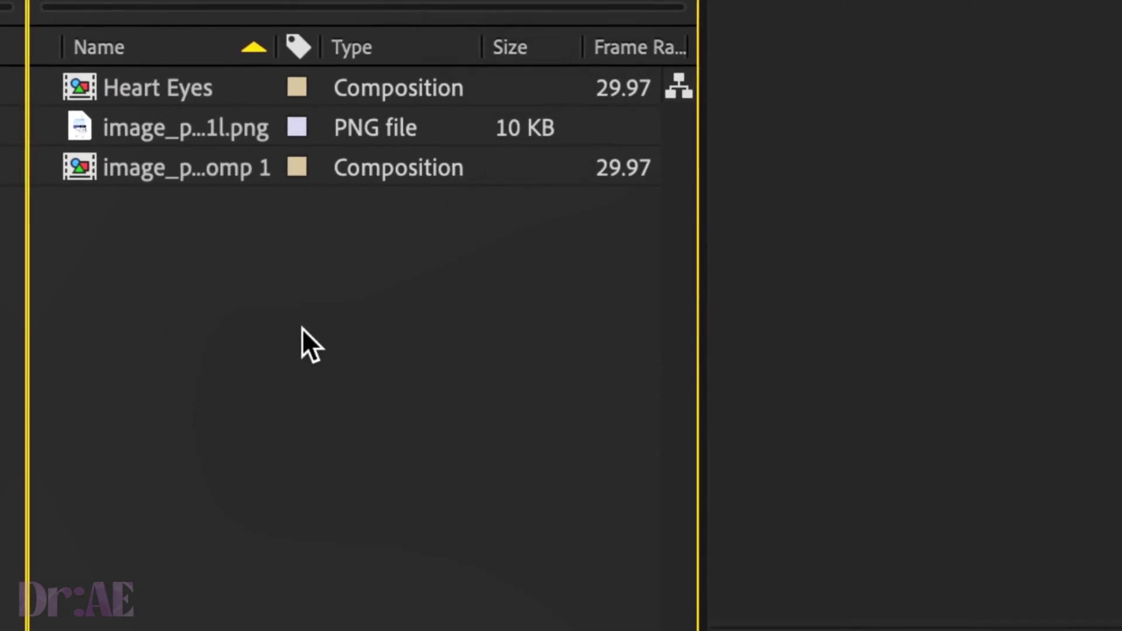
{"action": "double_click", "coordinate": [303, 328]}
{"action": "left_click", "coordinate": [771, 56]}
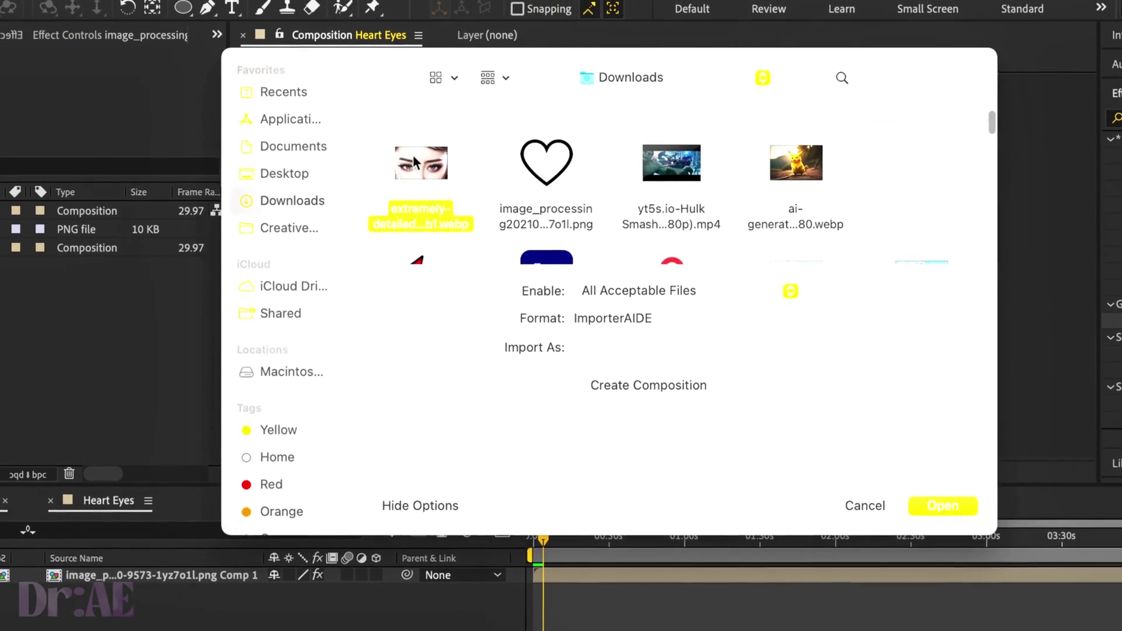
{"action": "left_click", "coordinate": [954, 508]}
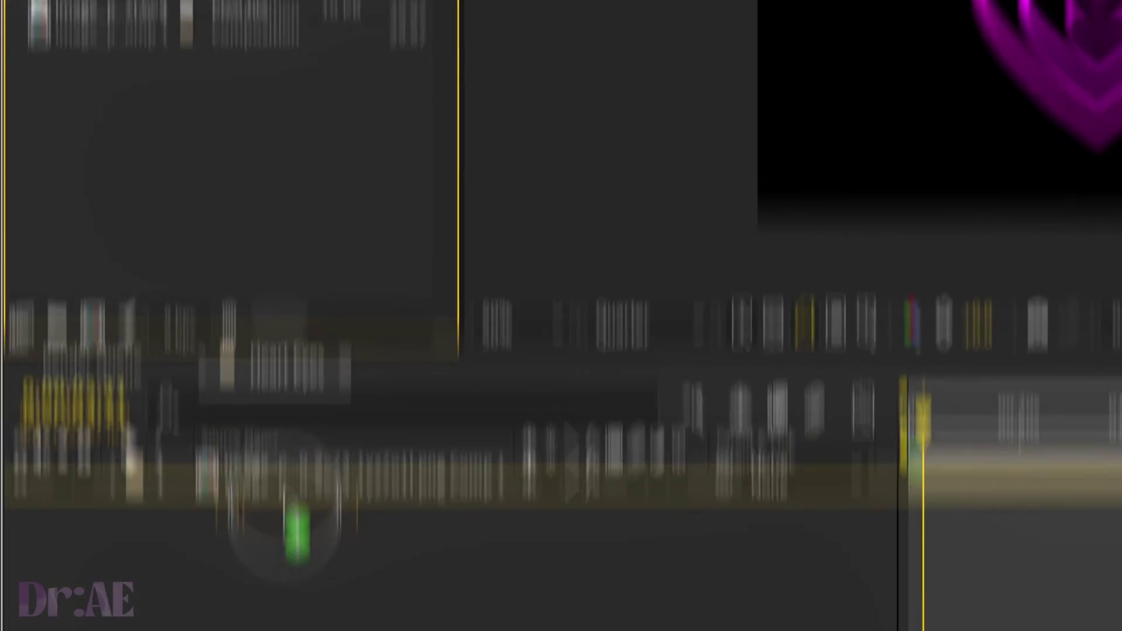
{"action": "left_click_drag", "start_coordinate": [285, 506], "coordinate": [288, 475]}
{"action": "left_click_drag", "start_coordinate": [311, 387], "coordinate": [284, 380]}
- Scale the eyes image layer to 180% and duplicate it
{"action": "key", "text": "s"}
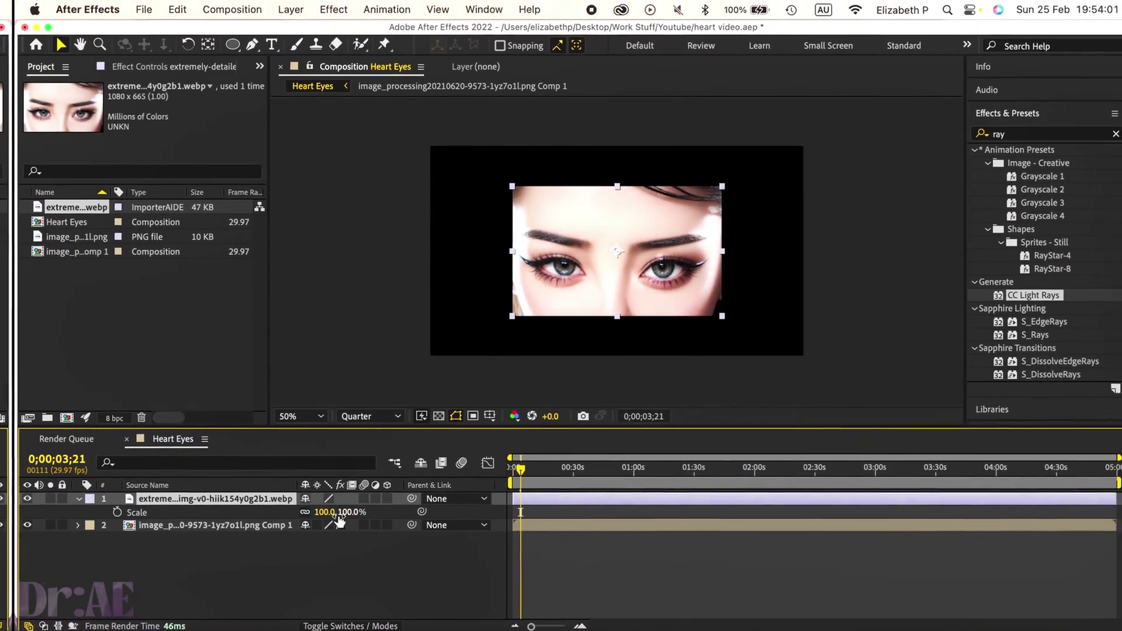
{"action": "left_click_drag", "start_coordinate": [350, 504], "coordinate": [426, 507]}
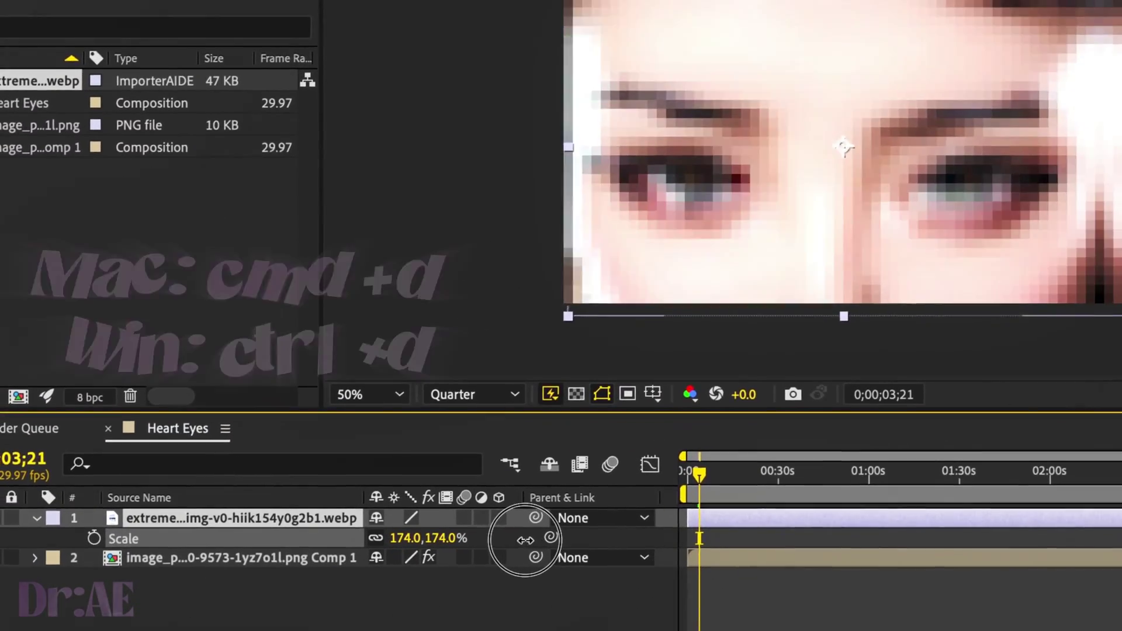
{"action": "key", "text": "ctrl+d"}
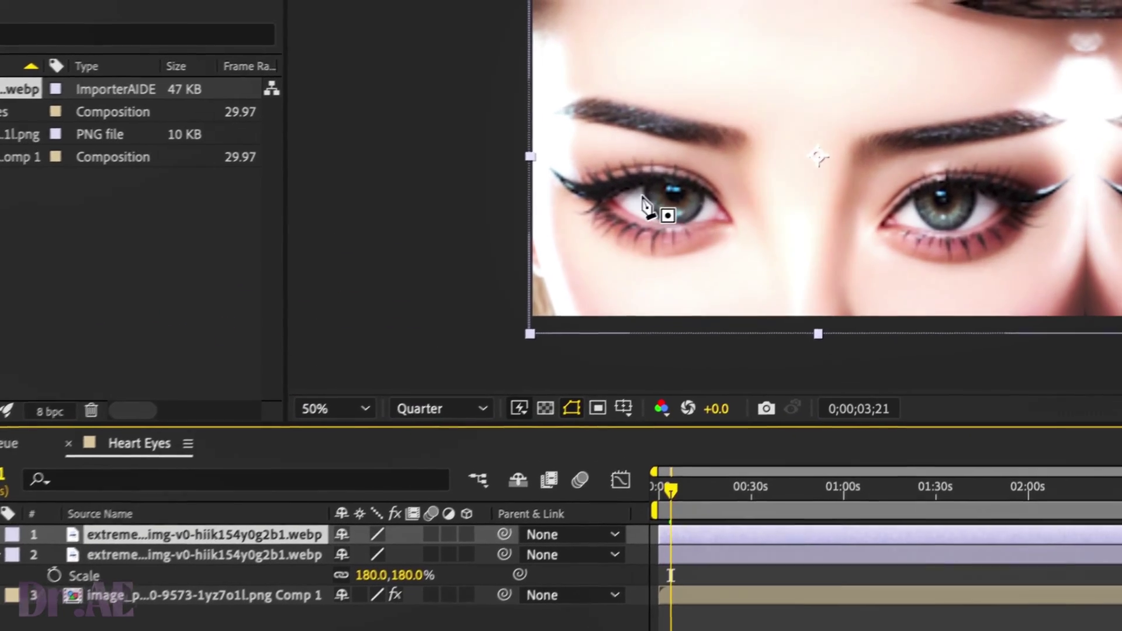
- Draw a closed, curved Pen tool mask around each eye opening on the upper copy of the eyes image
{"action": "left_click", "coordinate": [612, 197]}
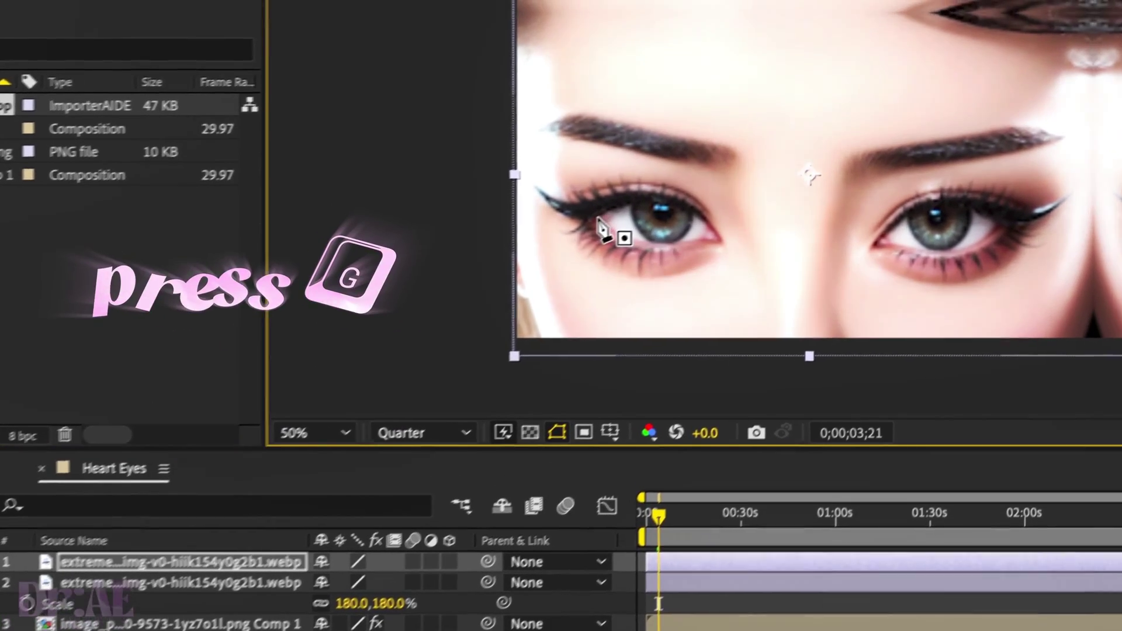
{"action": "left_click_drag", "start_coordinate": [643, 187], "coordinate": [658, 184]}
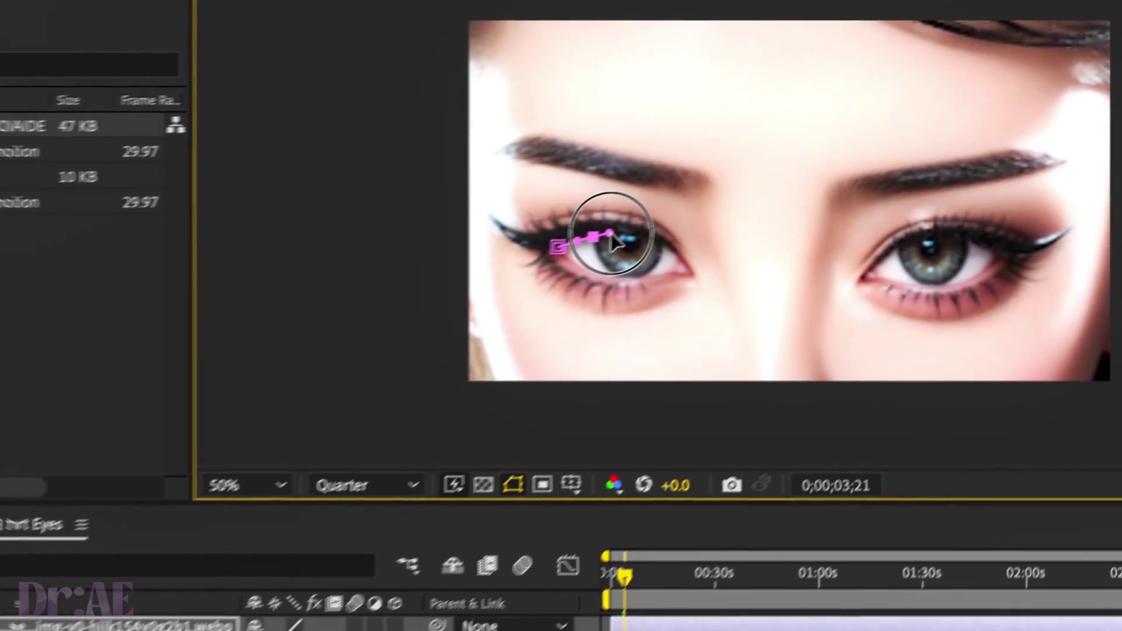
{"action": "mouse_move", "coordinate": [610, 233]}
{"action": "left_mouse_down"}
{"action": "mouse_move", "coordinate": [654, 241]}
{"action": "mouse_move", "coordinate": [638, 282]}
{"action": "mouse_move", "coordinate": [591, 271]}
{"action": "left_mouse_up"}
{"action": "left_click", "coordinate": [682, 265]}
{"action": "left_click", "coordinate": [557, 247]}
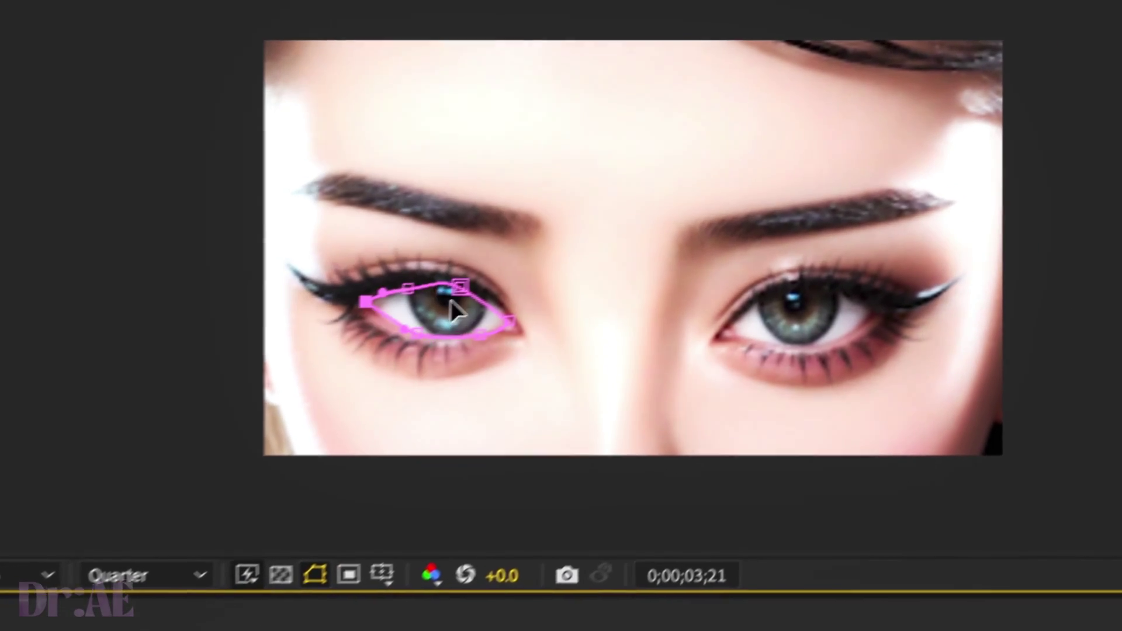
{"action": "left_click_drag", "start_coordinate": [460, 287], "coordinate": [466, 284]}
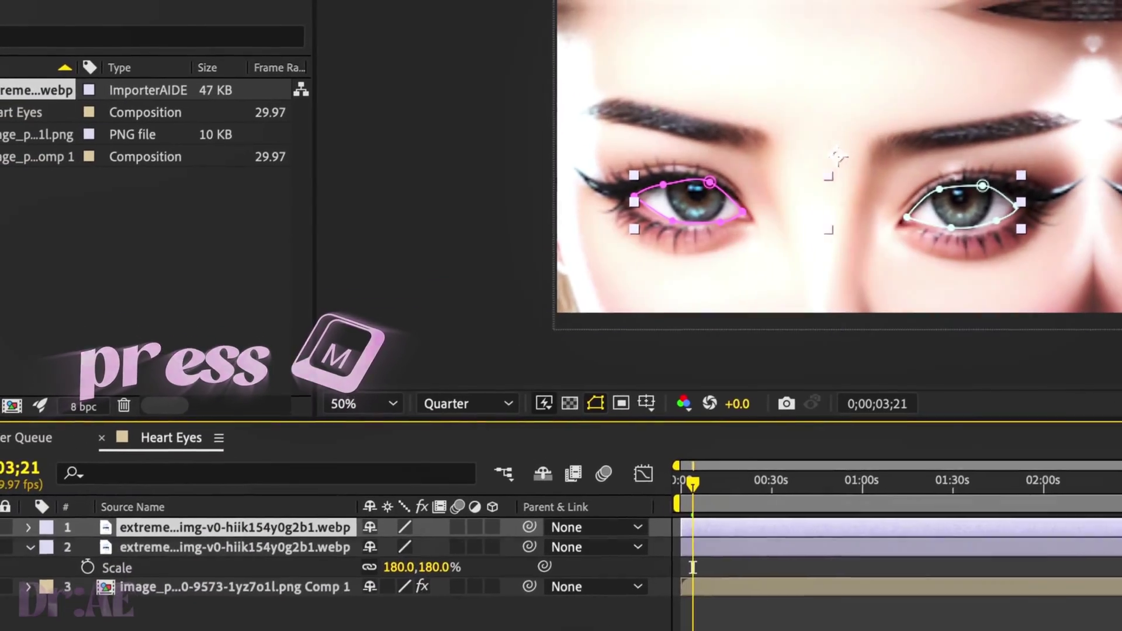
- Set both eye masks on the upper image layer to Subtract with Inverted turned off
{"action": "key", "text": "m"}
{"action": "left_click", "coordinate": [400, 544]}
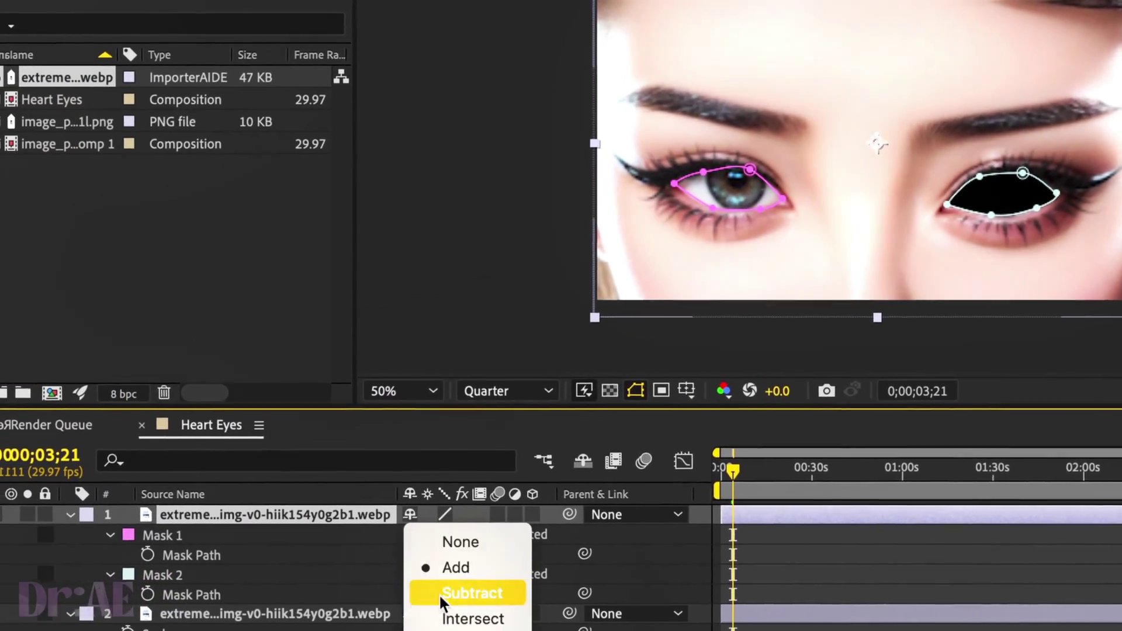
{"action": "left_click", "coordinate": [449, 600]}
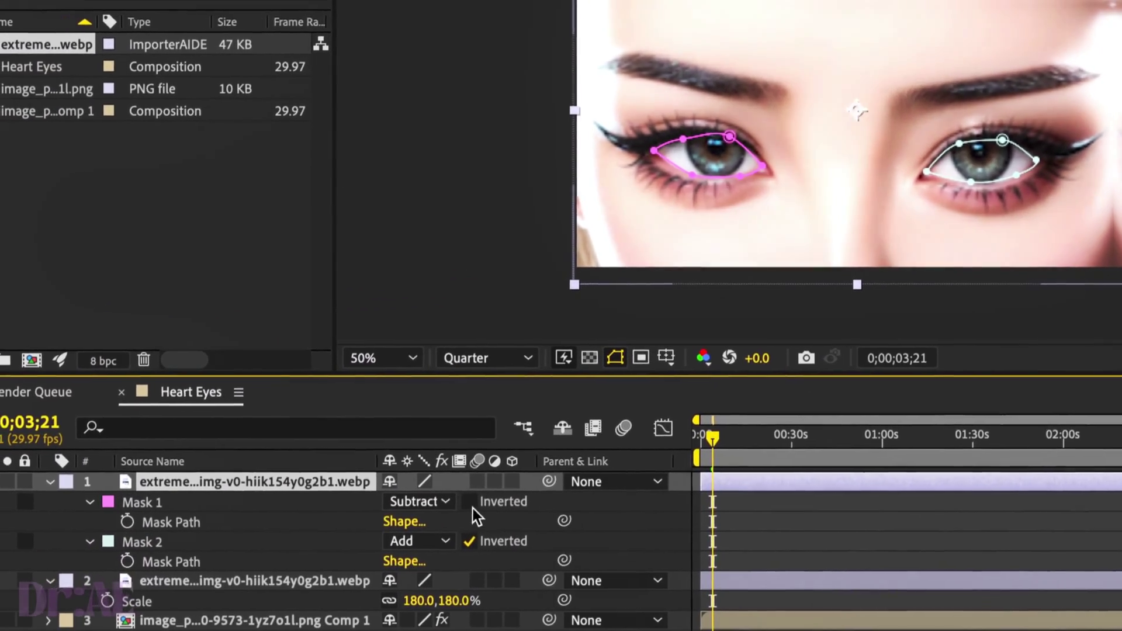
{"action": "left_click", "coordinate": [467, 506]}
{"action": "left_click", "coordinate": [409, 546]}
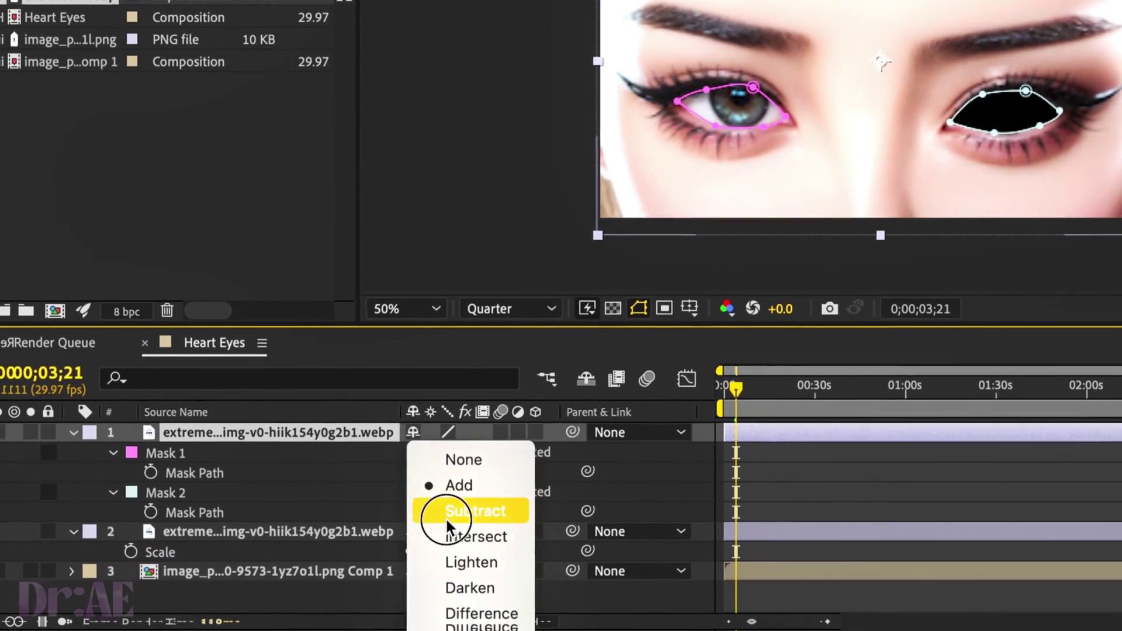
{"action": "left_click", "coordinate": [416, 532]}
{"action": "left_click", "coordinate": [501, 487]}
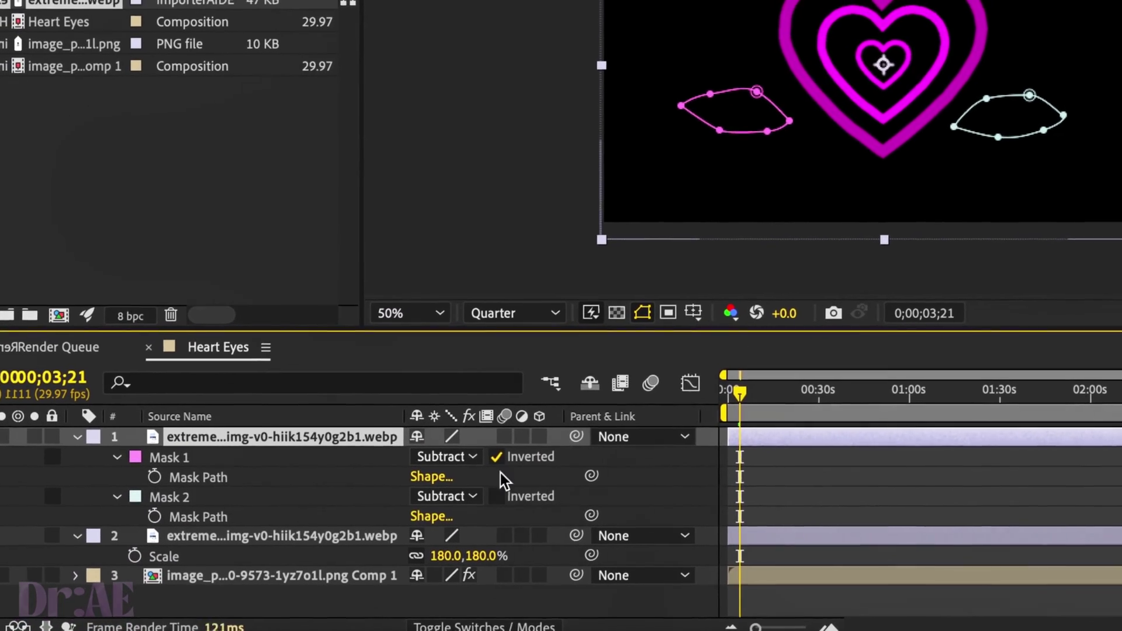
{"action": "left_click", "coordinate": [501, 448]}
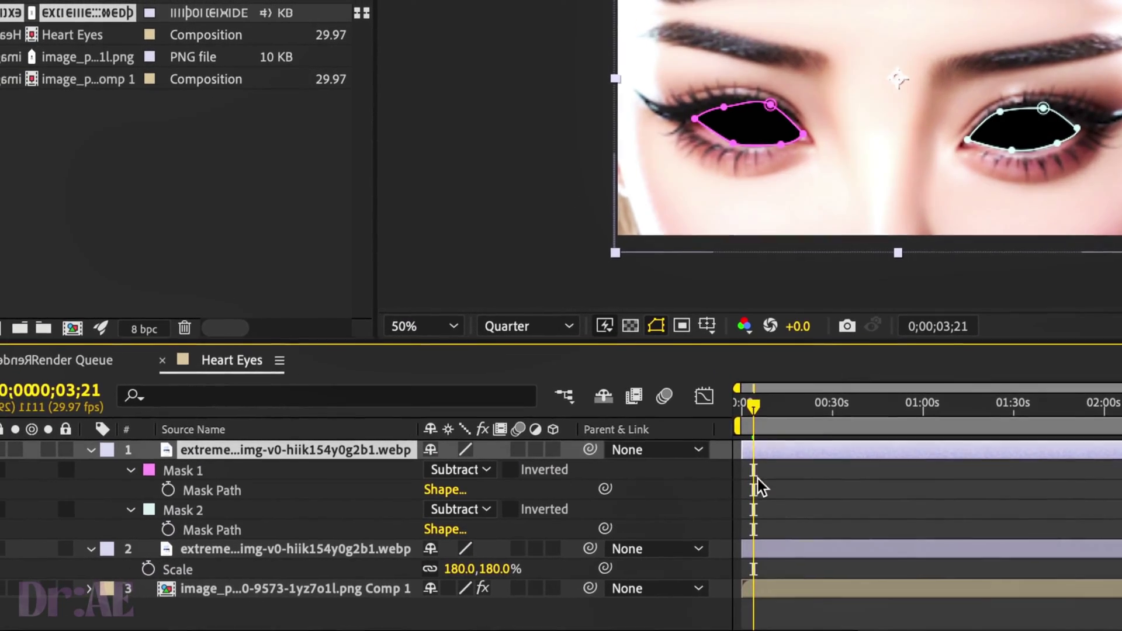
- Move the heart composition layer to the top of the layer stack
{"action": "left_click", "coordinate": [765, 589]}
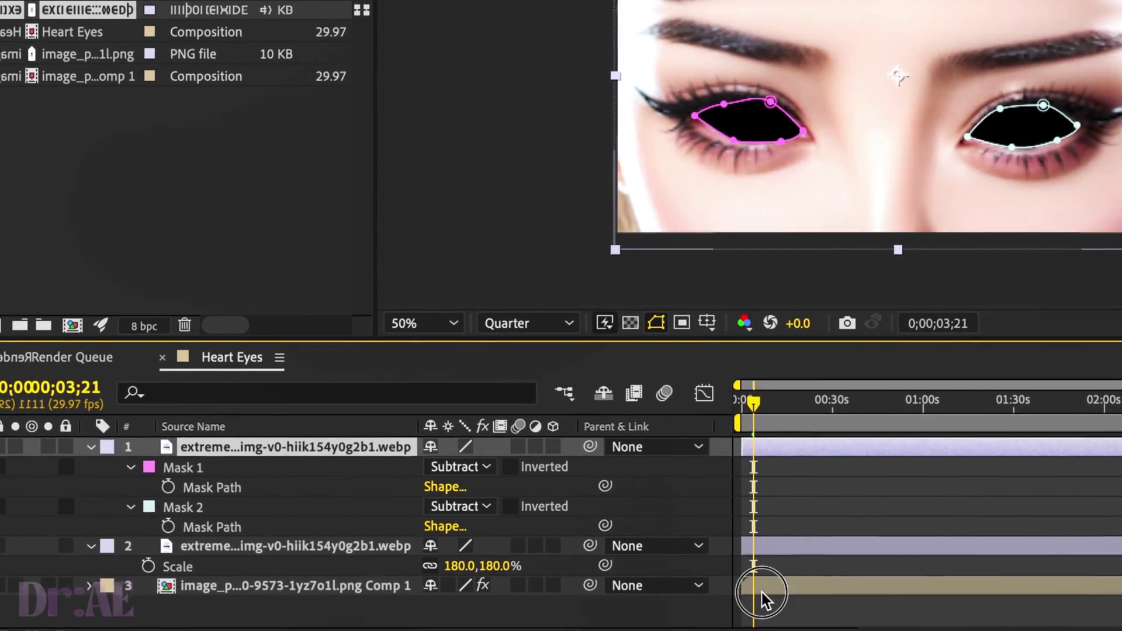
{"action": "left_click_drag", "start_coordinate": [212, 590], "coordinate": [215, 526]}
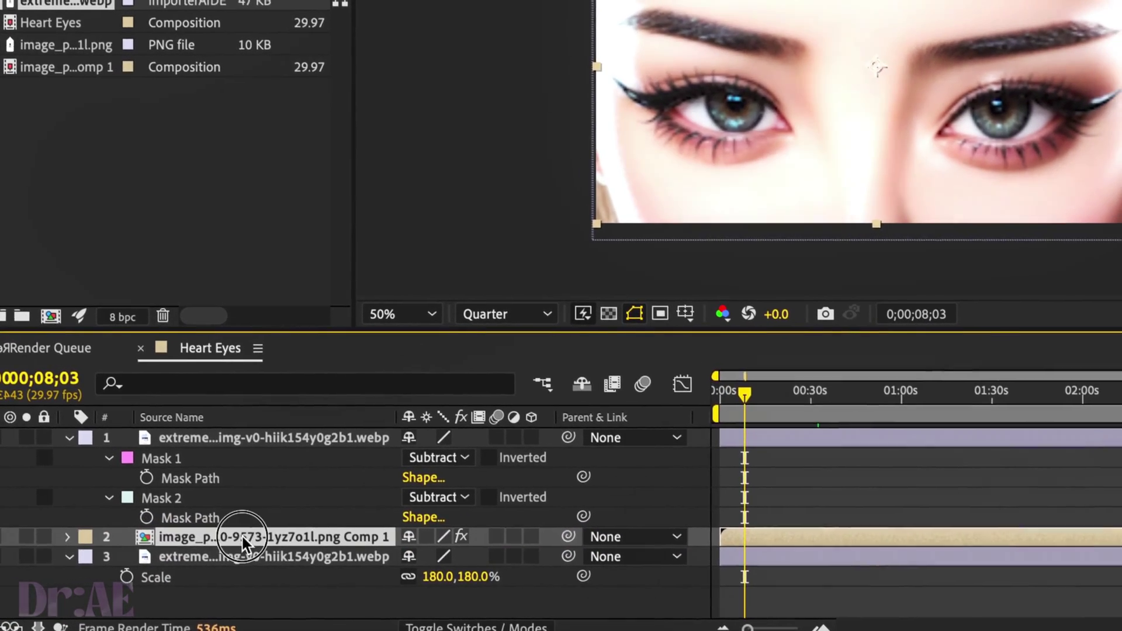
{"action": "left_click_drag", "start_coordinate": [242, 536], "coordinate": [219, 411]}
- Scale the heart layer down to 25% and place it over the left eye's iris at about 480, 704
{"action": "key", "text": "s"}
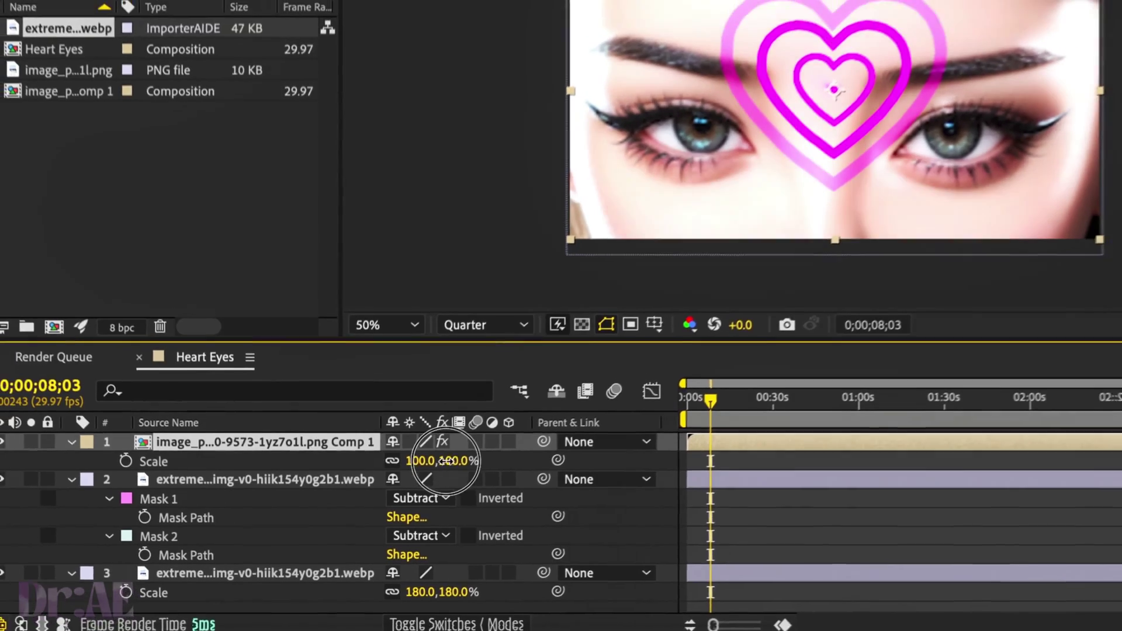
{"action": "left_click_drag", "start_coordinate": [430, 446], "coordinate": [407, 445]}
{"action": "left_click_drag", "start_coordinate": [384, 499], "coordinate": [373, 500]}
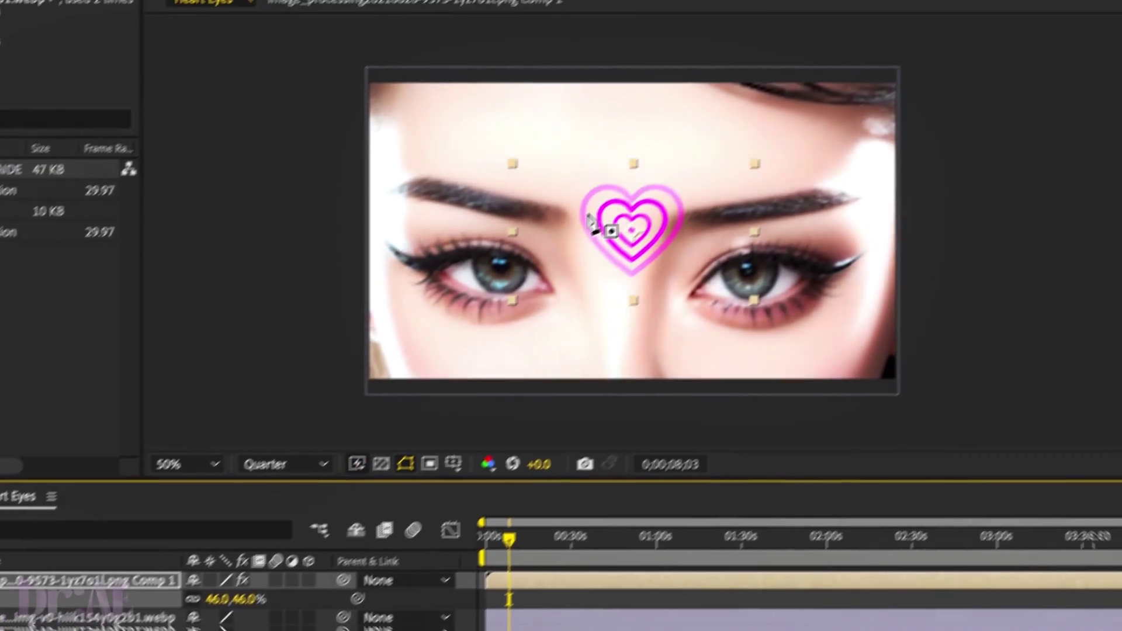
{"action": "left_click_drag", "start_coordinate": [589, 214], "coordinate": [454, 262]}
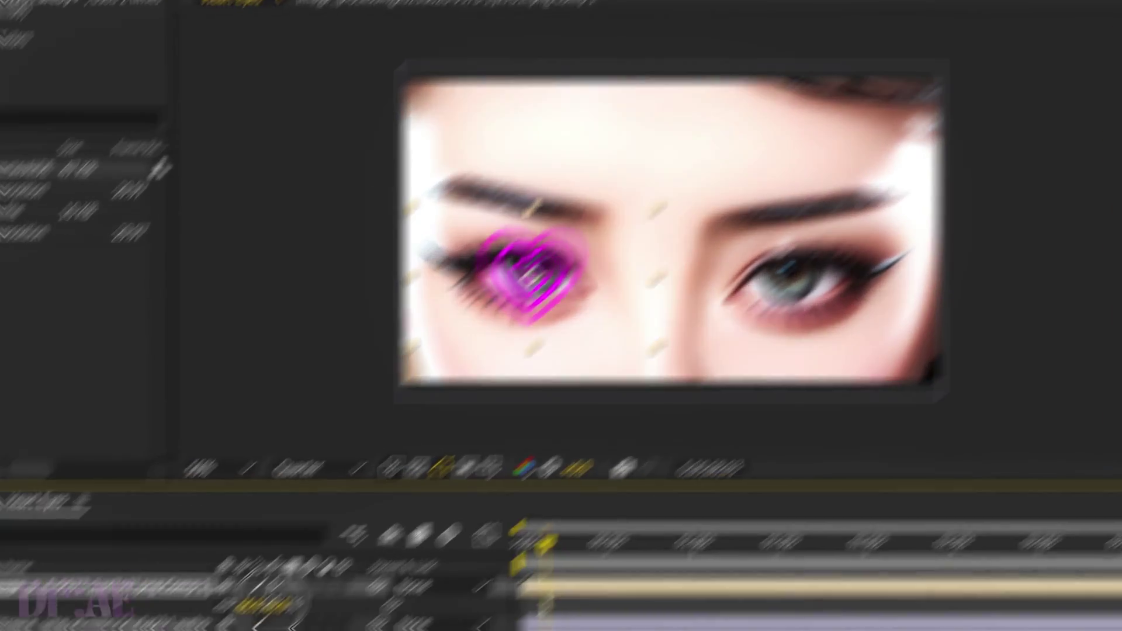
{"action": "left_click_drag", "start_coordinate": [416, 475], "coordinate": [440, 463]}
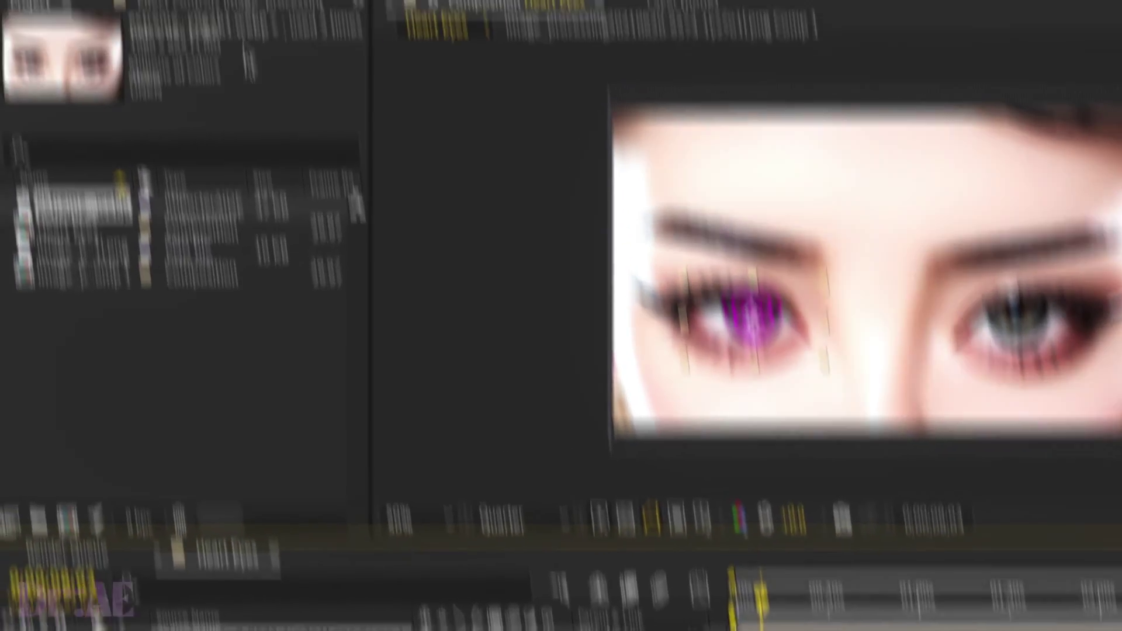
- Set the Radio Waves stroke end width of the heart layer to 90
{"action": "left_click", "coordinate": [210, 64]}
{"action": "scroll", "coordinate": [187, 478], "scroll_direction": "down", "scroll_amount": 10}
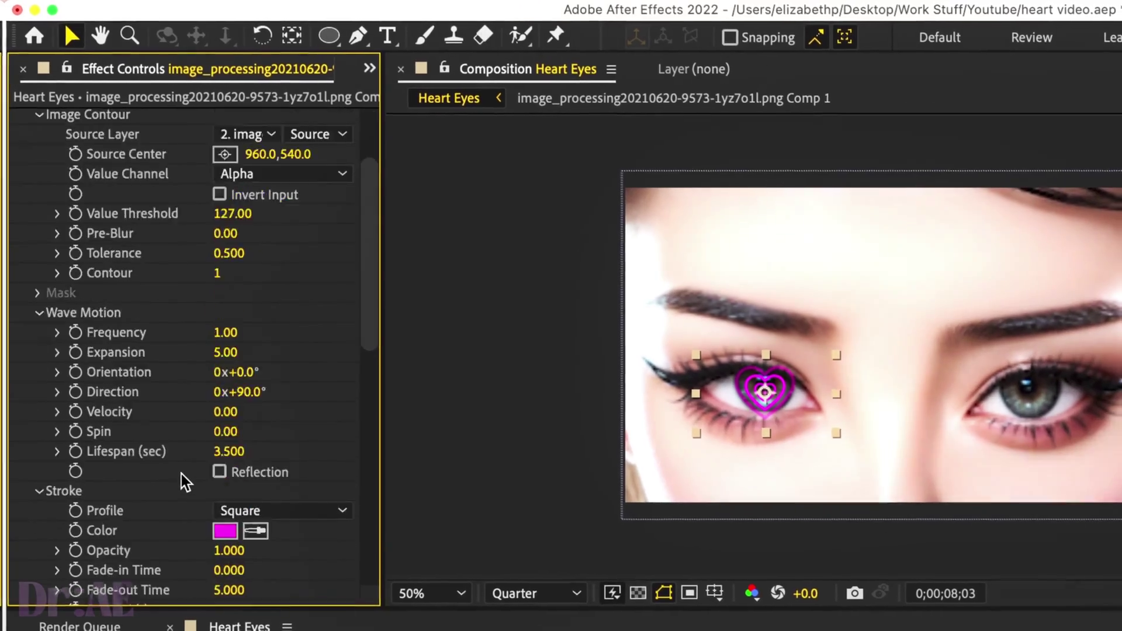
{"action": "left_click", "coordinate": [230, 491]}
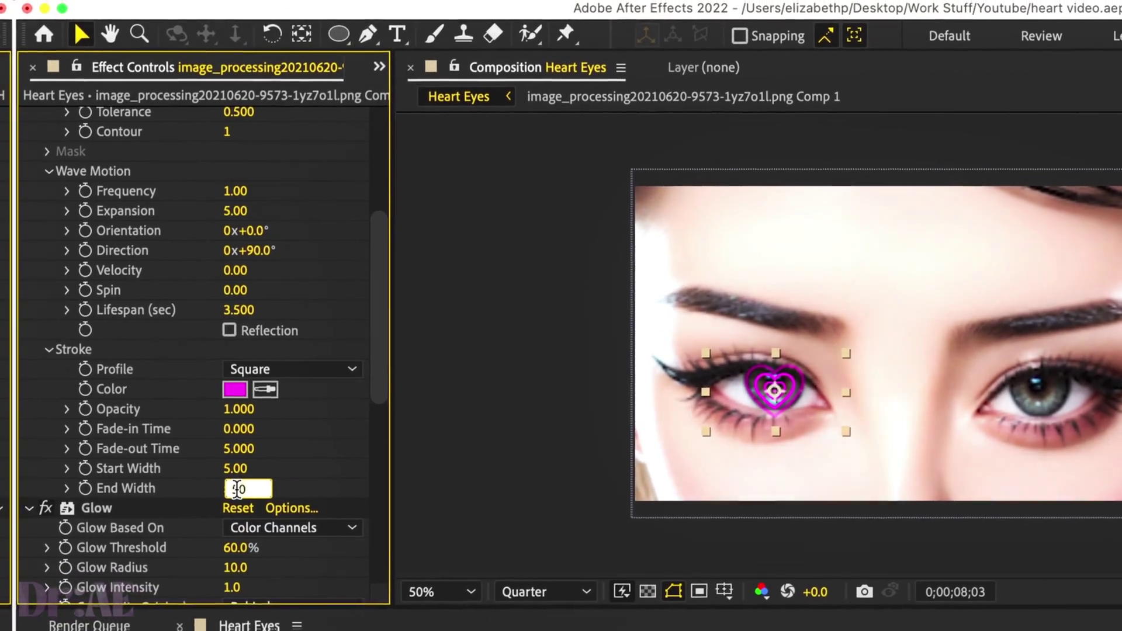
{"action": "type", "text": "90"}
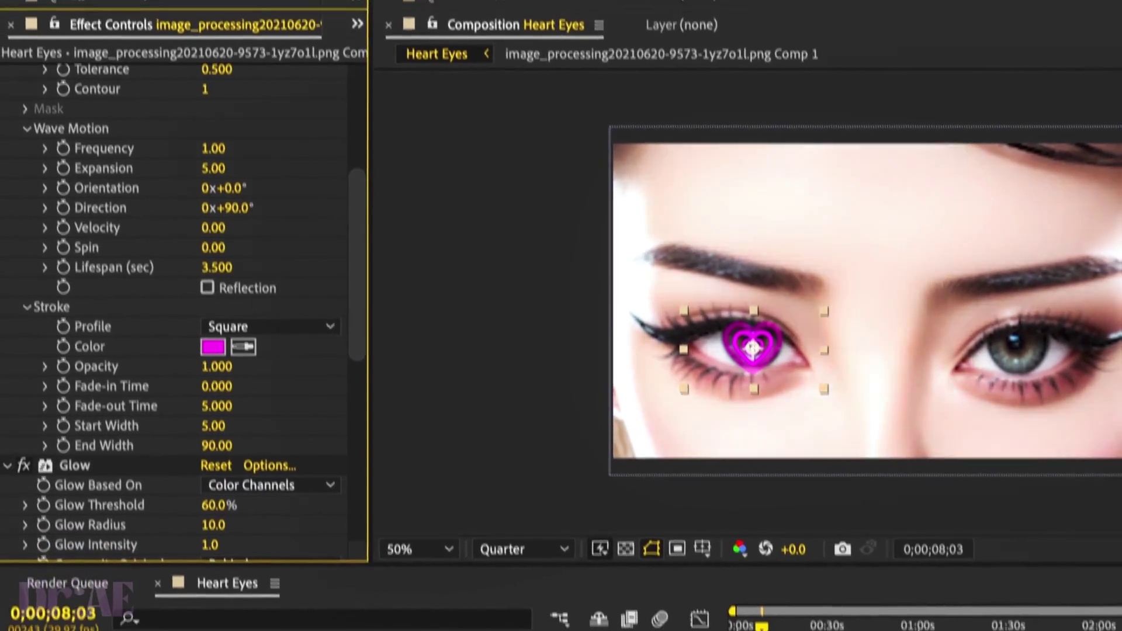
- Duplicate the heart layer and position the copy over the right eye's iris at 1390, 725
{"action": "left_click", "coordinate": [789, 587]}
{"action": "key", "text": "ctrl+d"}
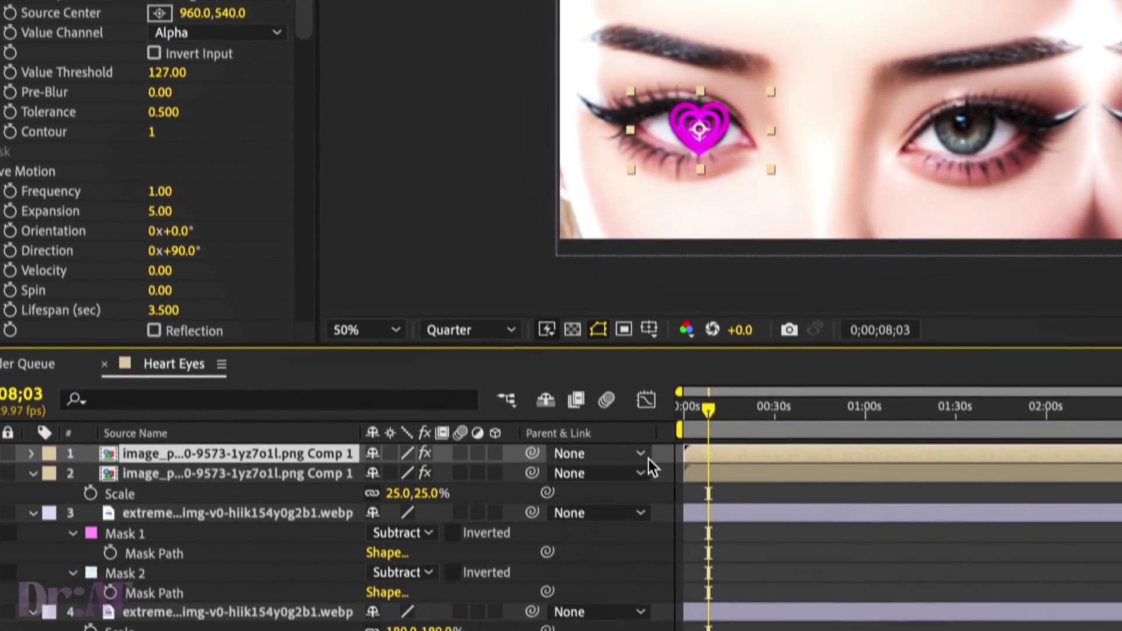
{"action": "key", "text": "p"}
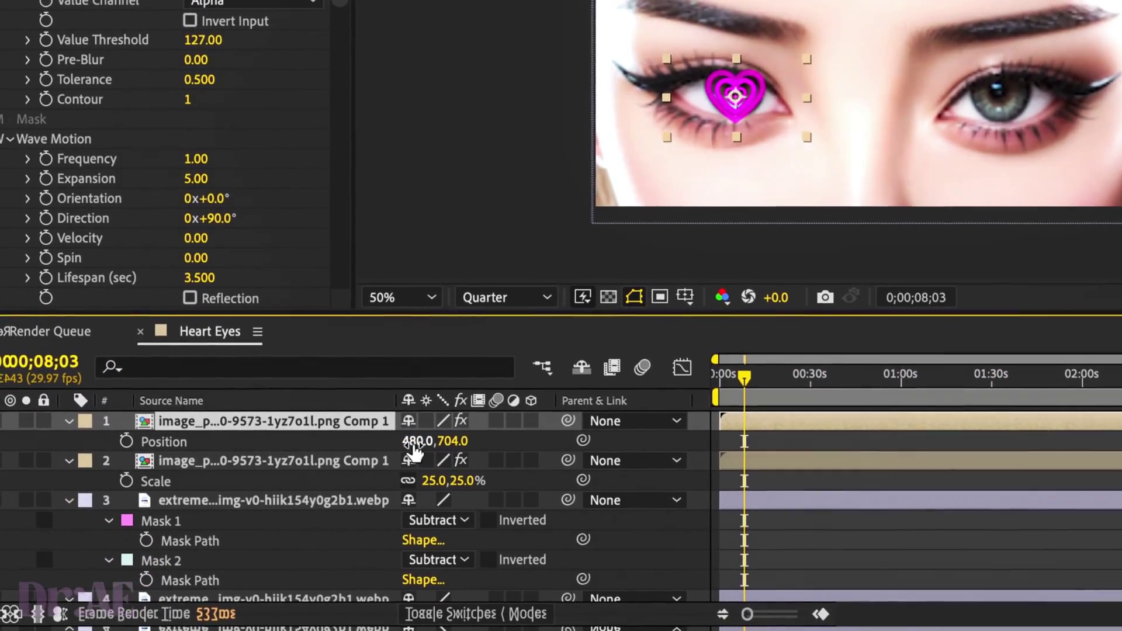
{"action": "left_click_drag", "start_coordinate": [413, 450], "coordinate": [1121, 486]}
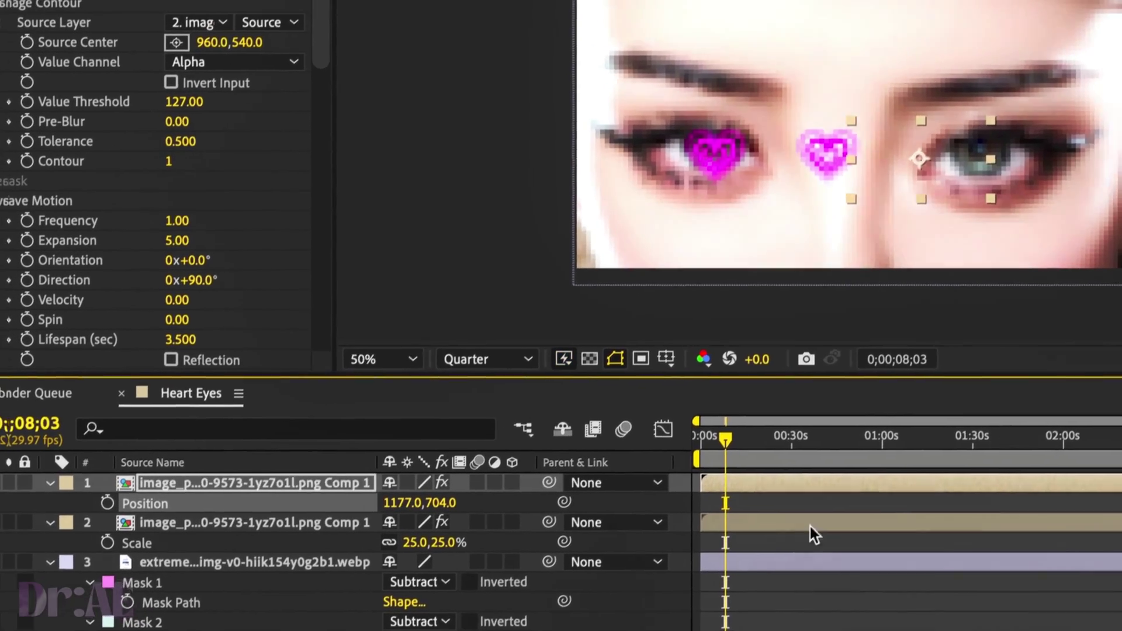
{"action": "left_click_drag", "start_coordinate": [409, 489], "coordinate": [436, 491]}
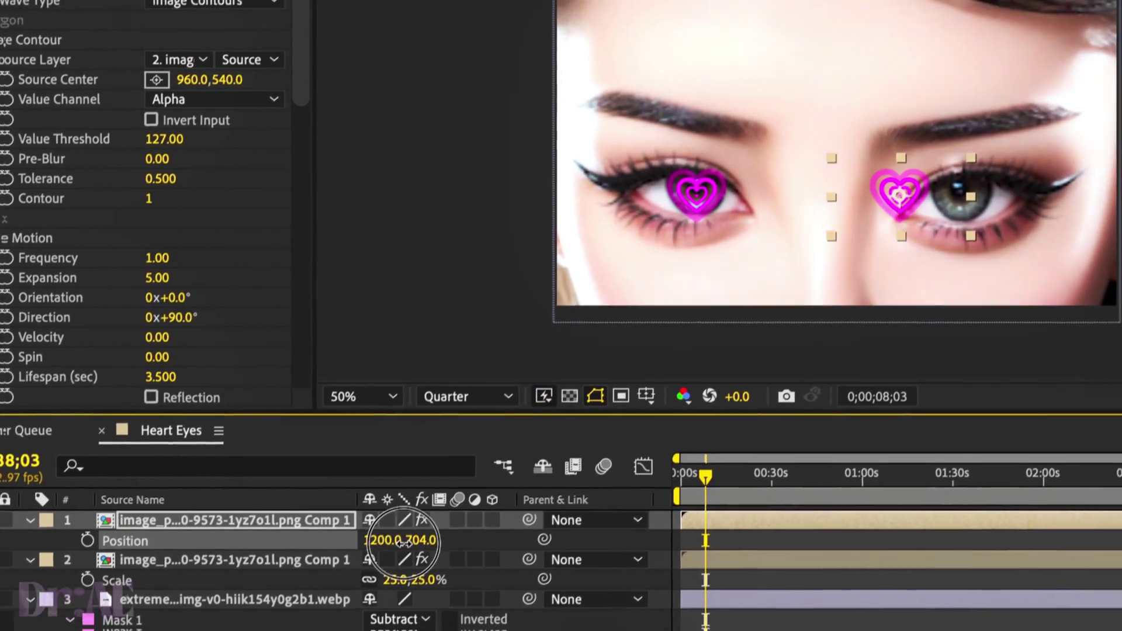
{"action": "left_click_drag", "start_coordinate": [403, 542], "coordinate": [569, 540]}
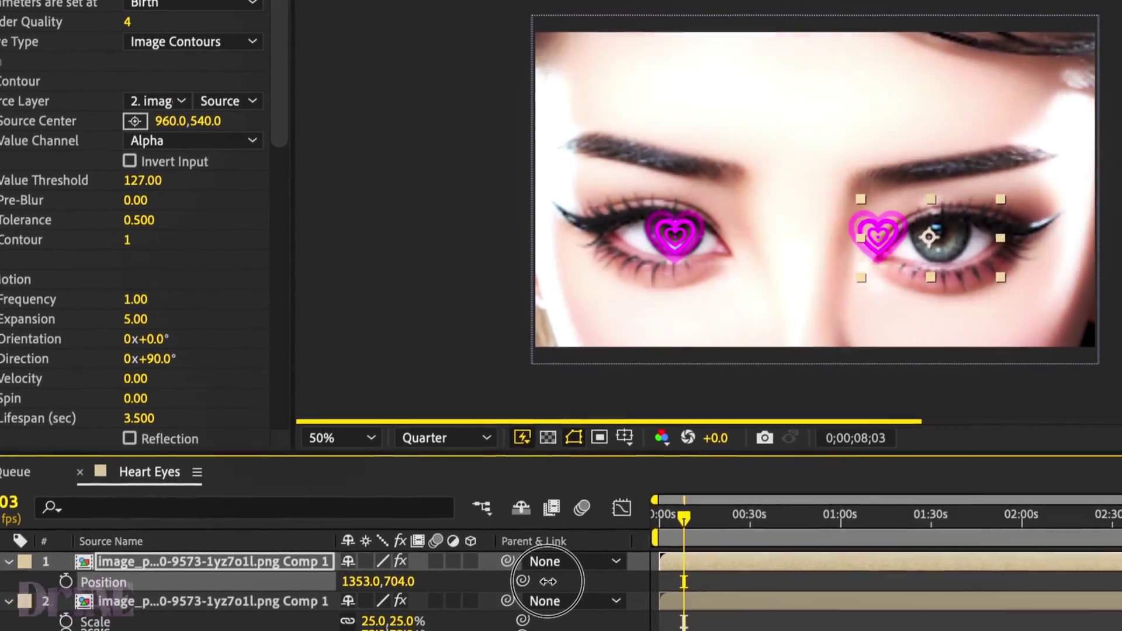
{"action": "left_click_drag", "start_coordinate": [549, 582], "coordinate": [549, 583]}
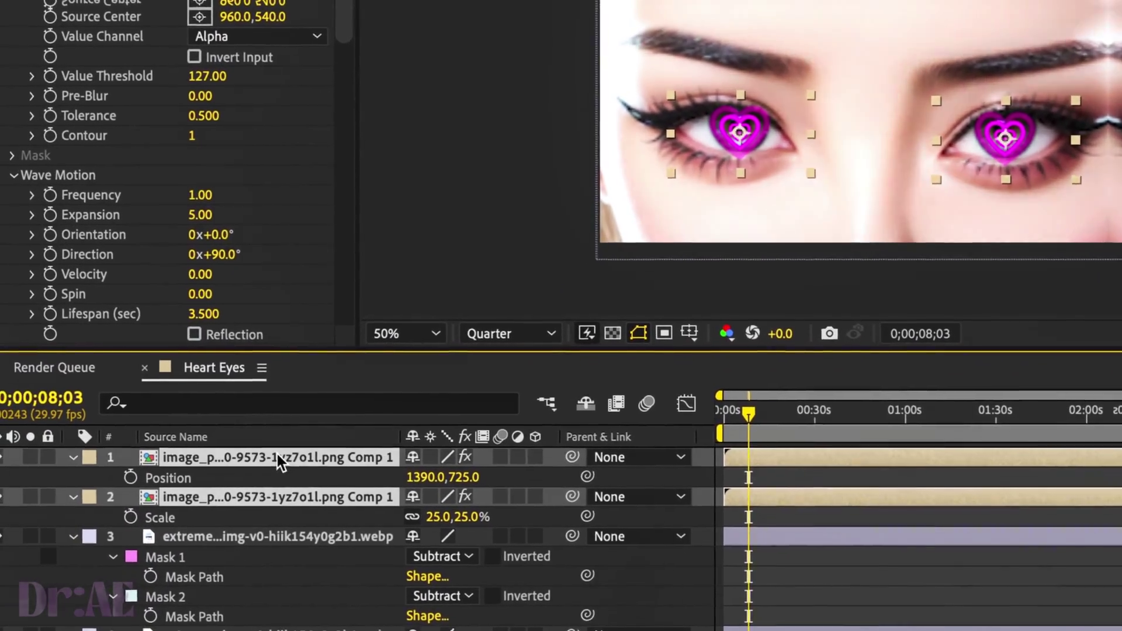
- Move both heart layers directly below the masked eyes layer and select the masked layer
{"action": "left_click_drag", "start_coordinate": [272, 459], "coordinate": [409, 541]}
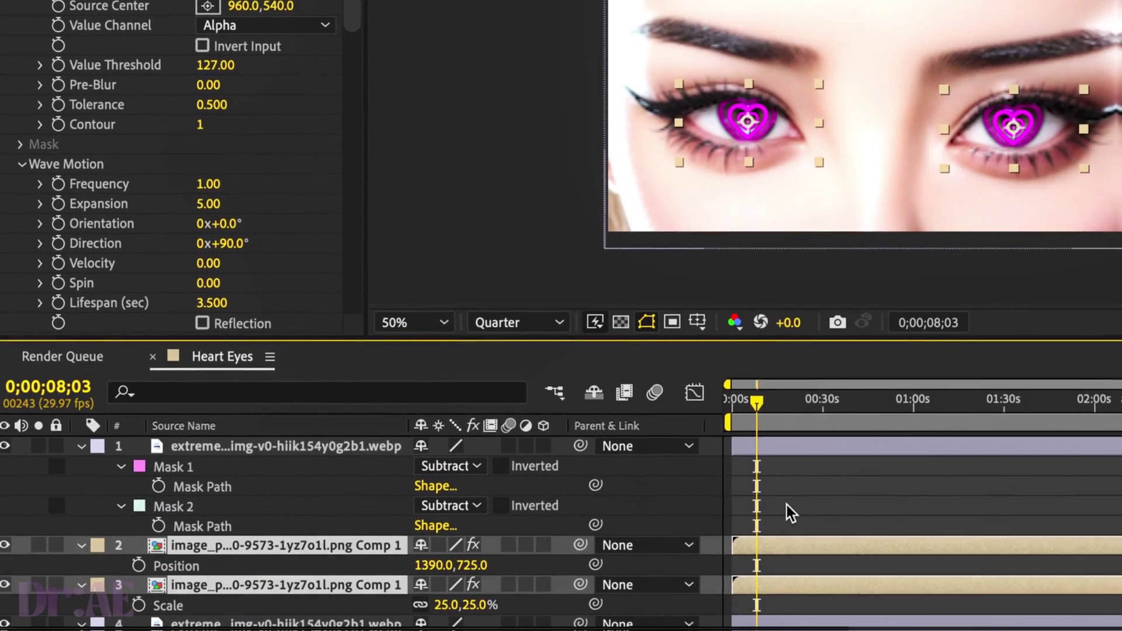
{"action": "left_click", "coordinate": [761, 447]}
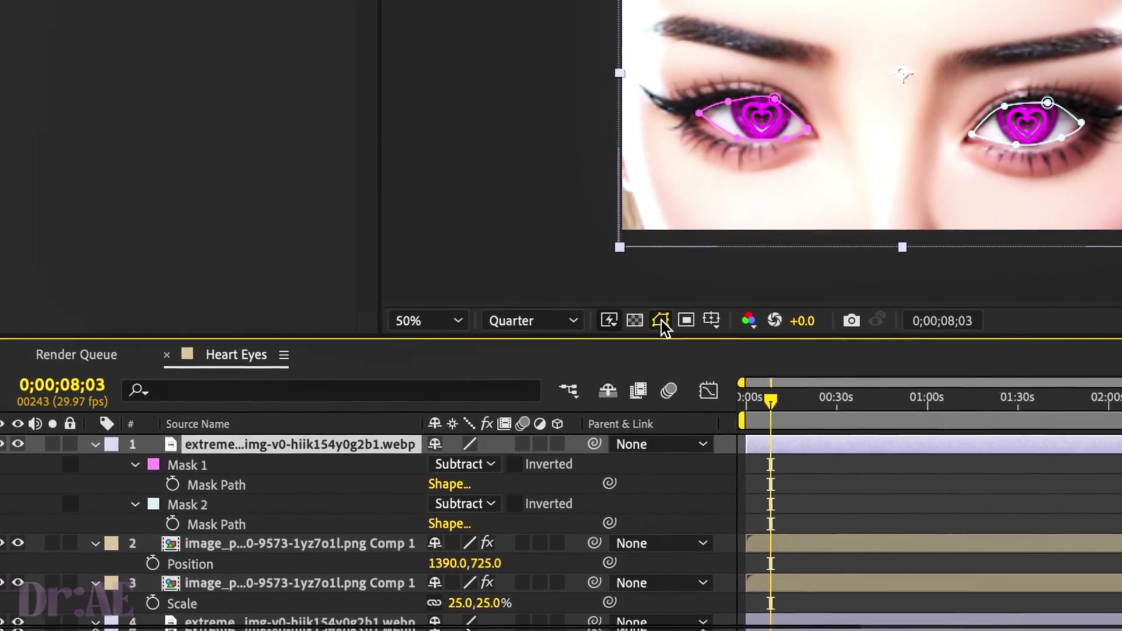
- Deselect the masked eyes layer and preview the heart animation from the start of the composition
{"action": "left_click", "coordinate": [804, 468]}
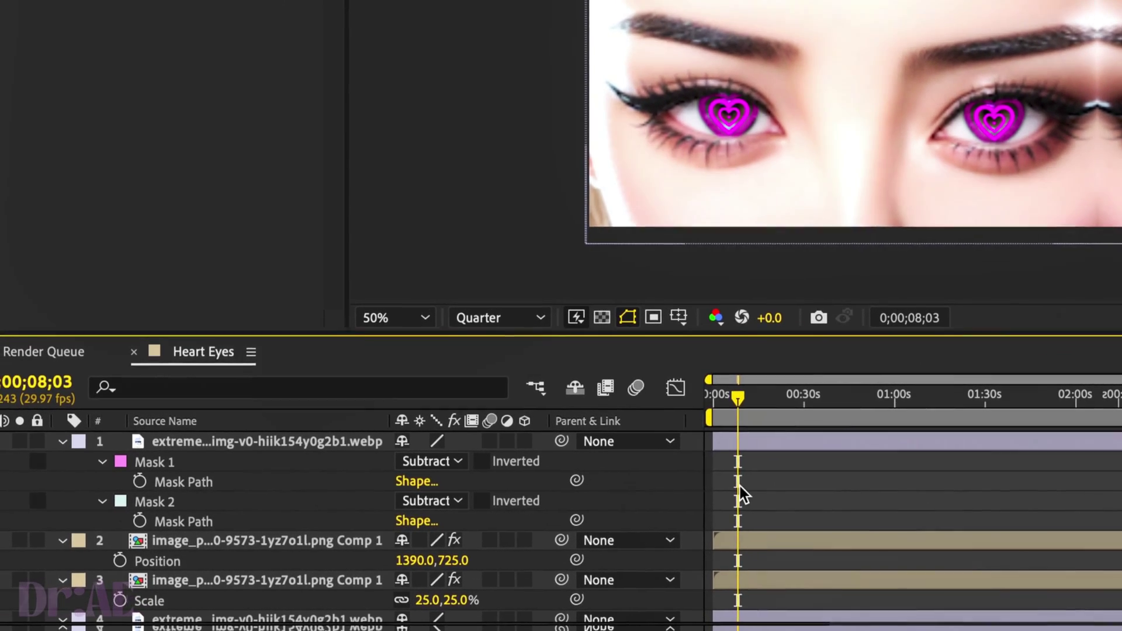
{"action": "left_click_drag", "start_coordinate": [728, 397], "coordinate": [667, 404]}
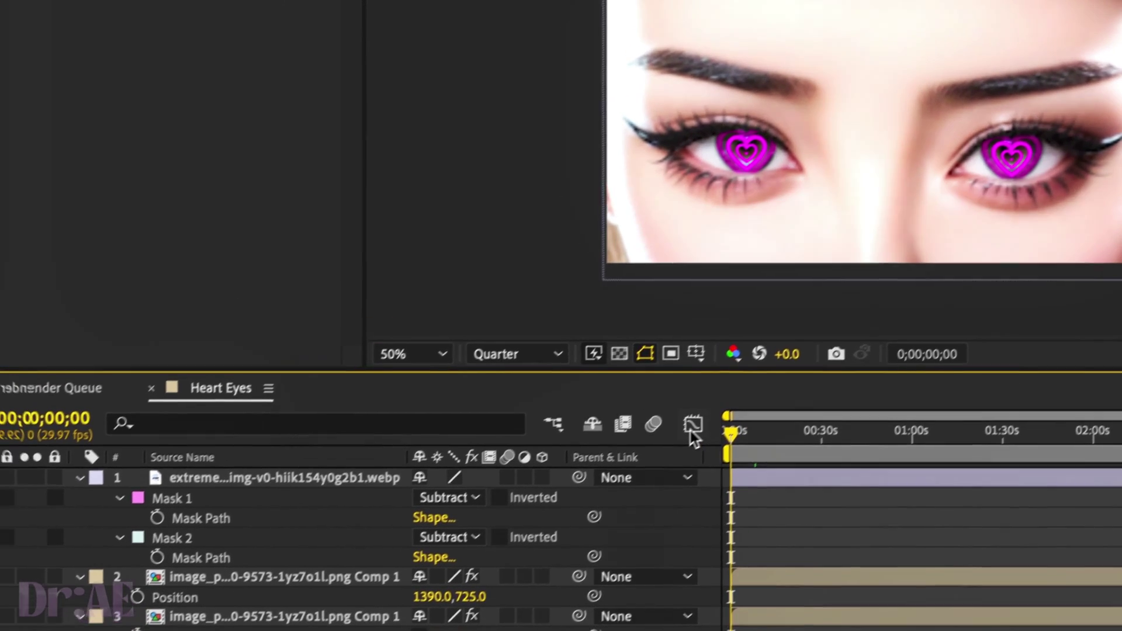
{"action": "key", "text": "space"}
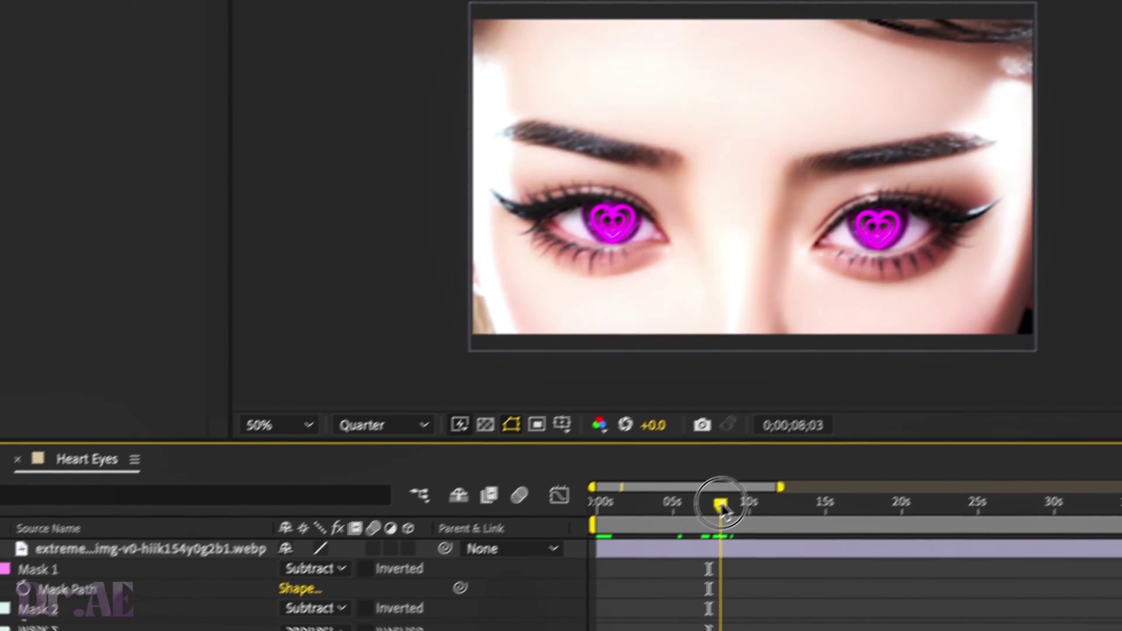
- End the work area at about 9.5 seconds and preview the heart waves in both eyes, inspecting them up close
{"action": "left_click_drag", "start_coordinate": [719, 509], "coordinate": [641, 579]}
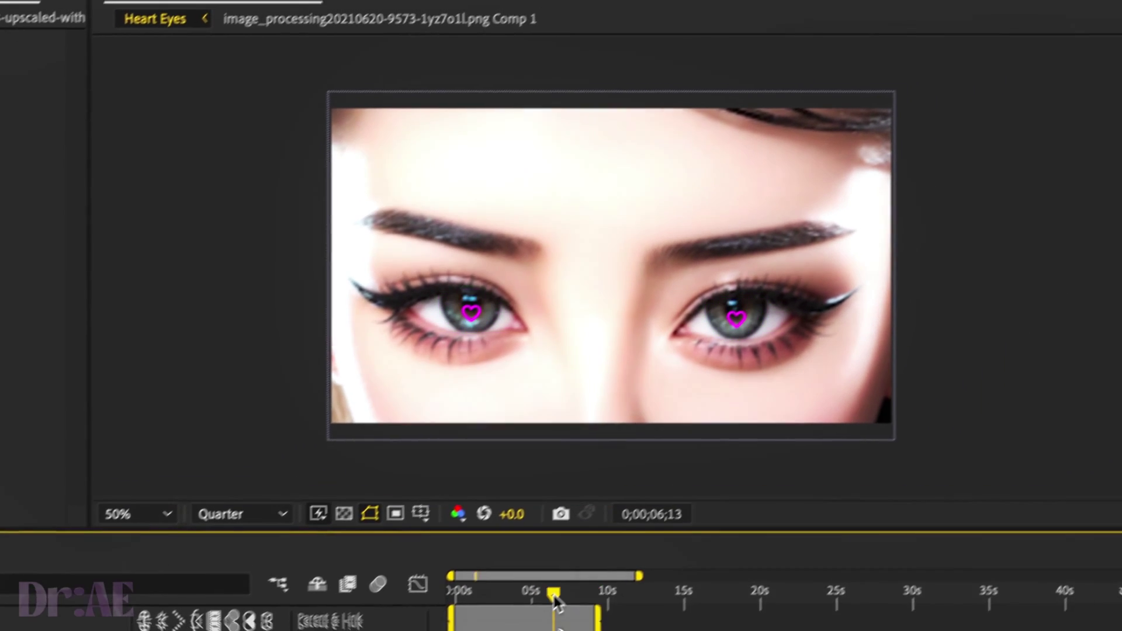
{"action": "key", "text": "space"}
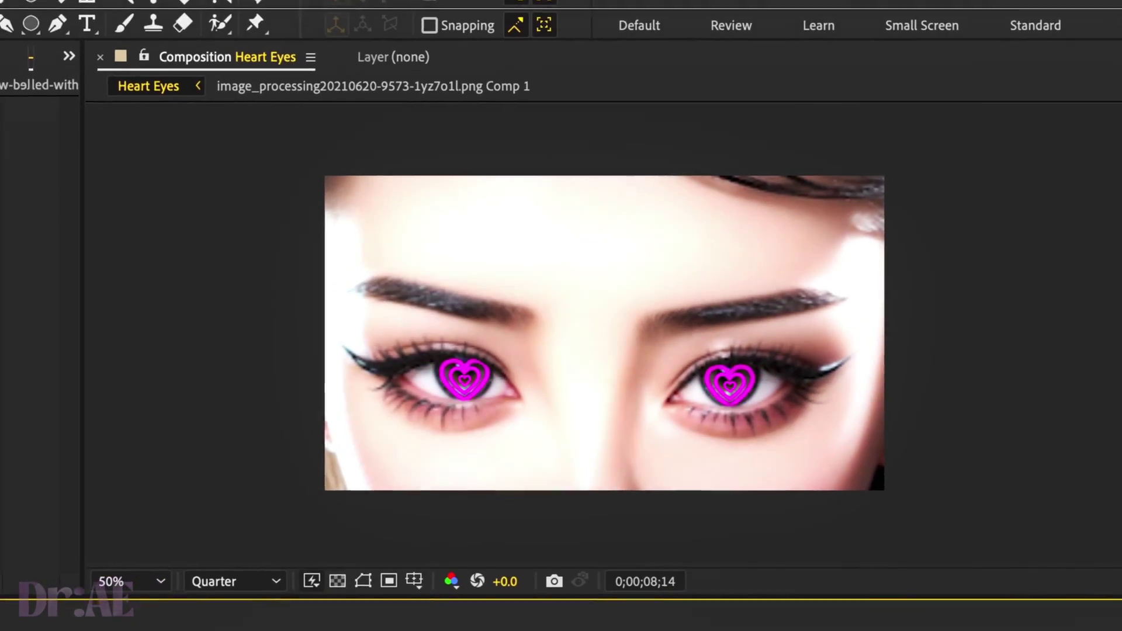
{"action": "scroll", "coordinate": [380, 459], "scroll_direction": "up", "scroll_amount": 3}
{"action": "scroll", "coordinate": [401, 450], "scroll_direction": "down", "scroll_amount": 2}
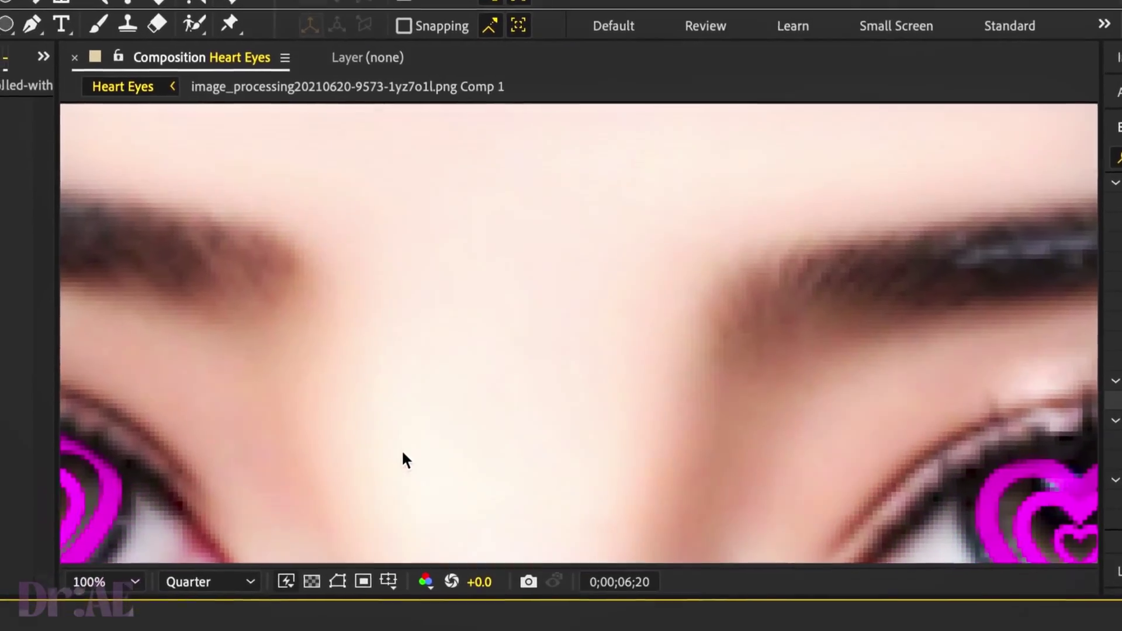